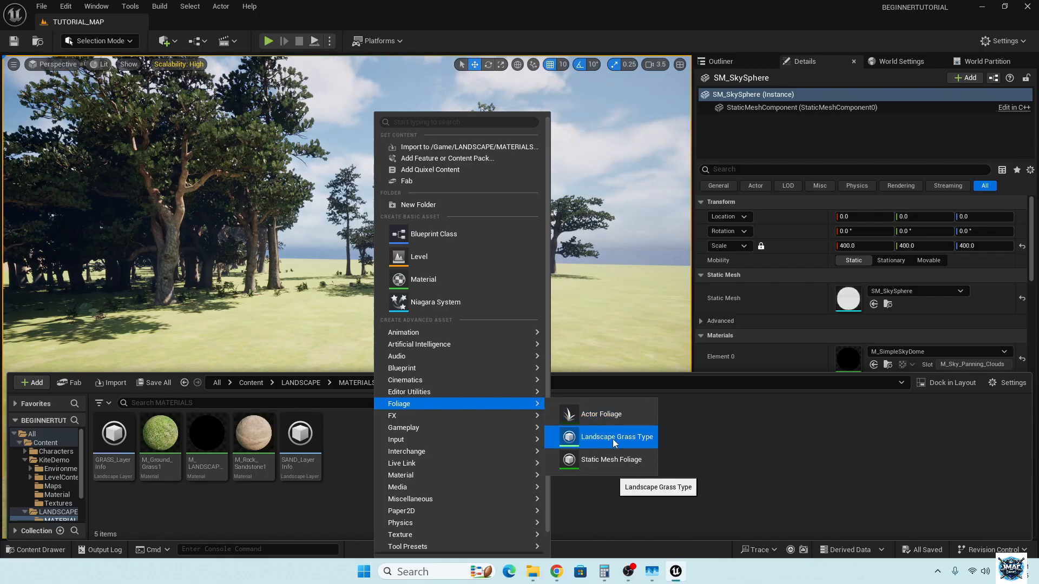
# Create a Landscape Grass Type asset named GRASS_TYPE in the LANDSCAPE/MATERIALS folder
pyautogui.click(600, 437)
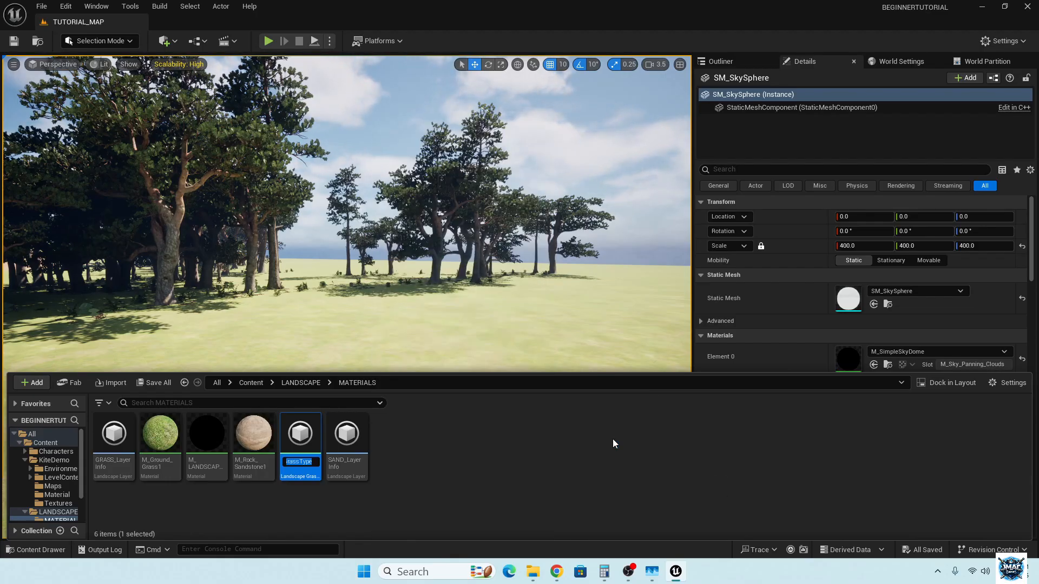
pyautogui.write('g')
pyautogui.press('BackSpace')
pyautogui.write('GRASS_T')
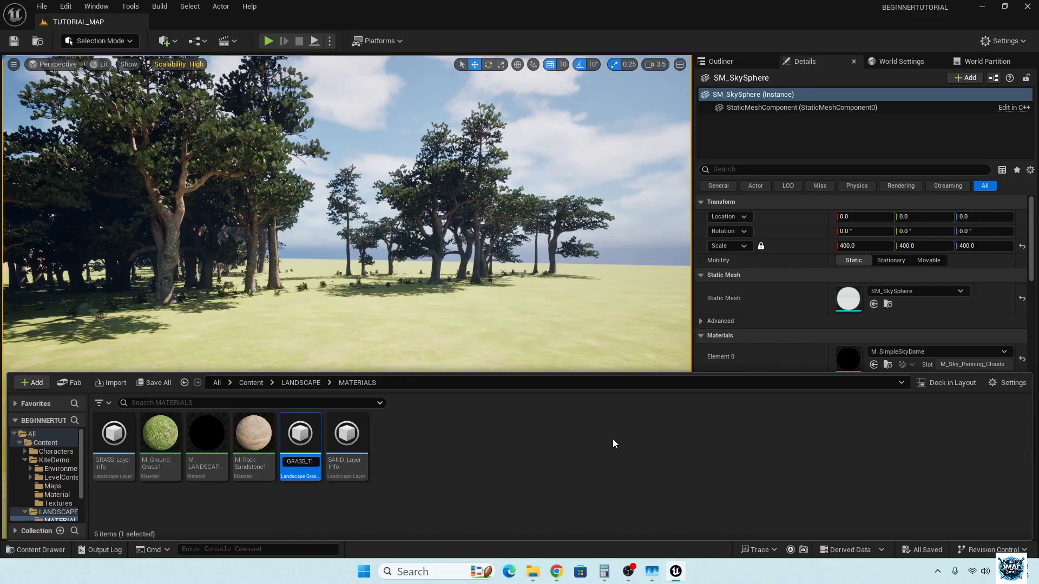
pyautogui.press('Return')
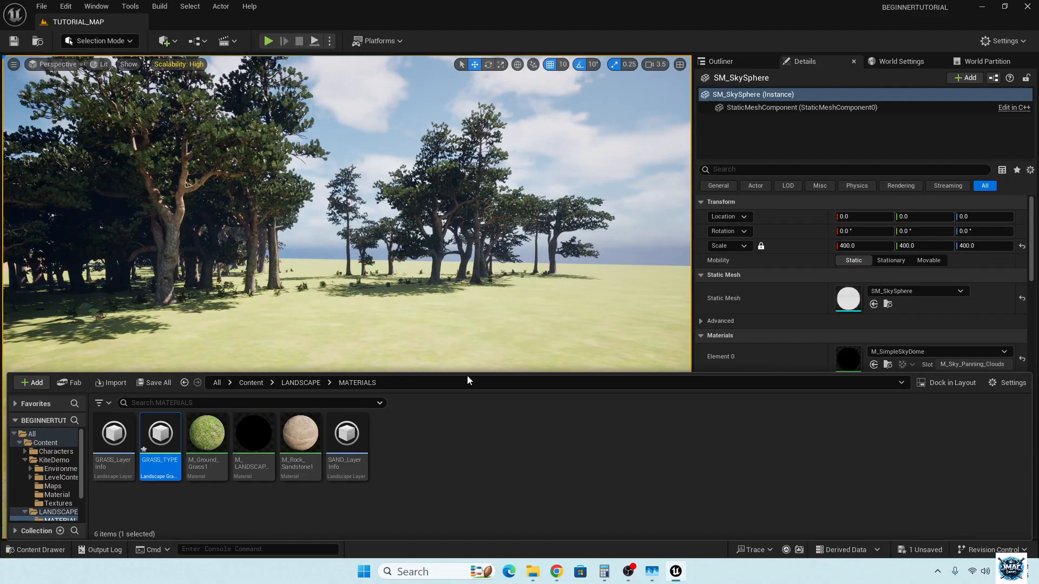
# Add one grass variety to the GRASS_TYPE asset and assign SM_FieldGrass_01 as its grass mesh
pyautogui.doubleClick(167, 439)
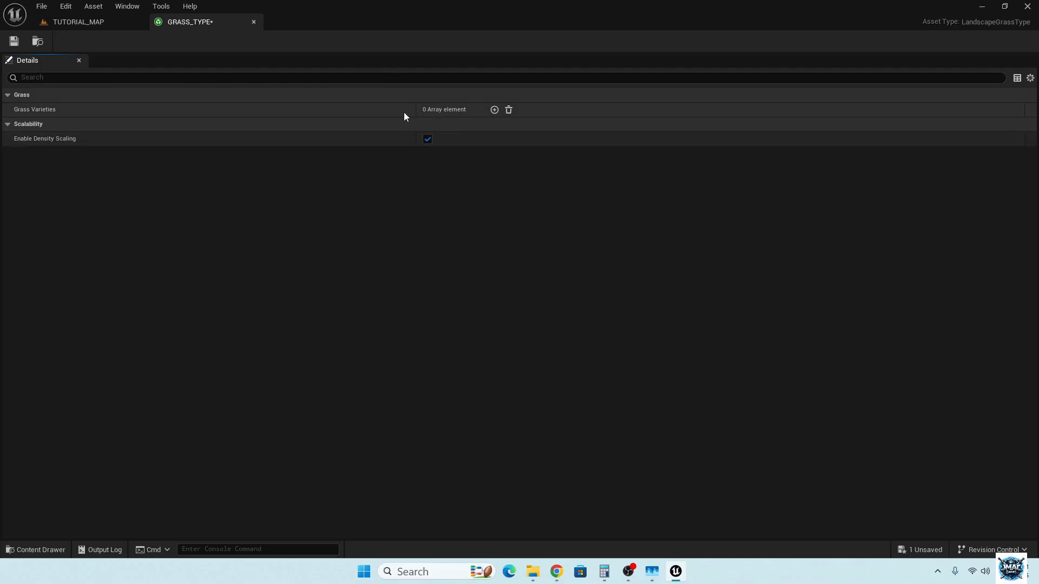
pyautogui.click(494, 110)
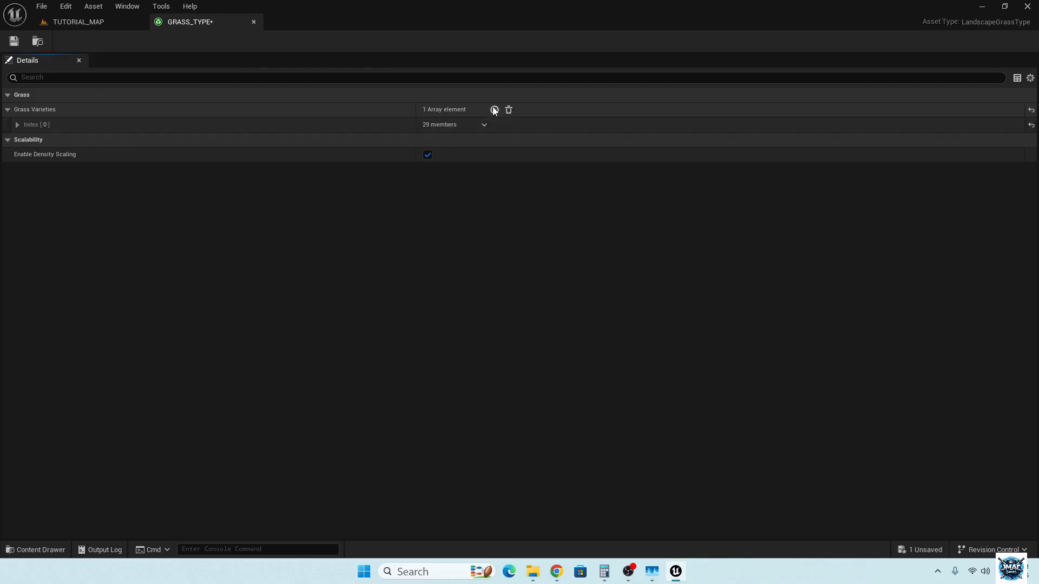
pyautogui.click(17, 125)
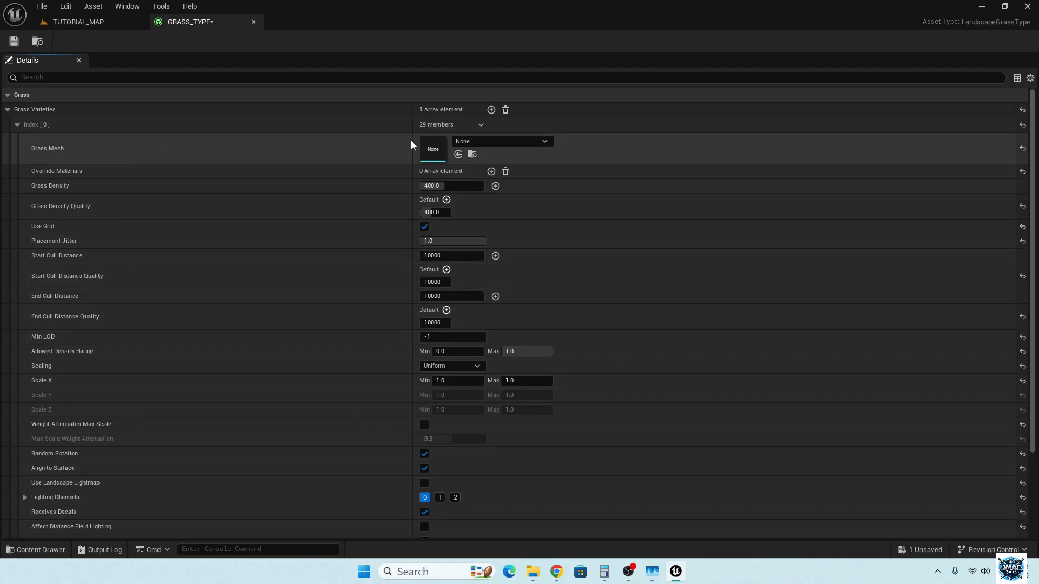
pyautogui.click(499, 142)
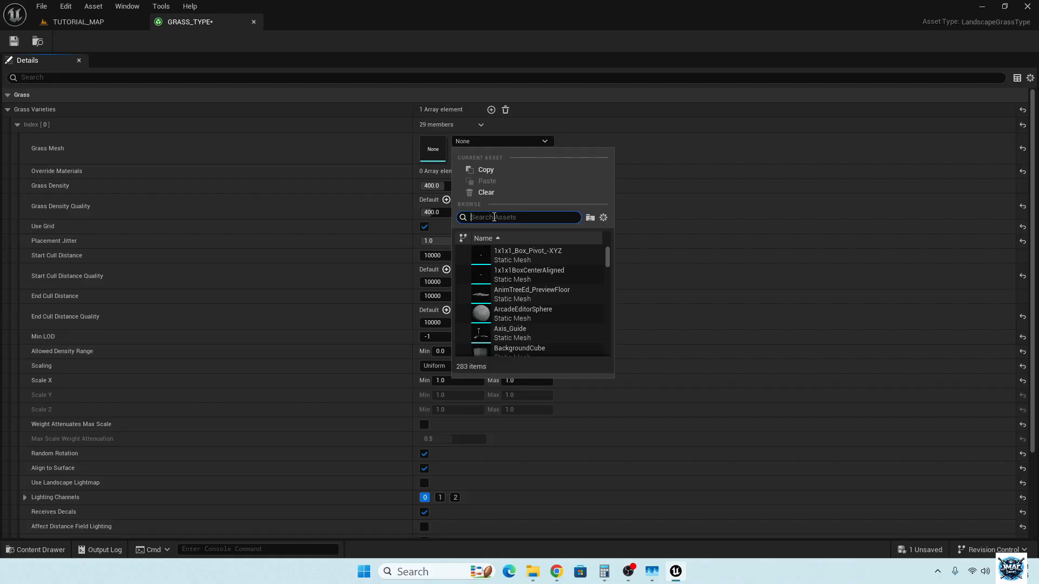
pyautogui.write('SM FIELD')
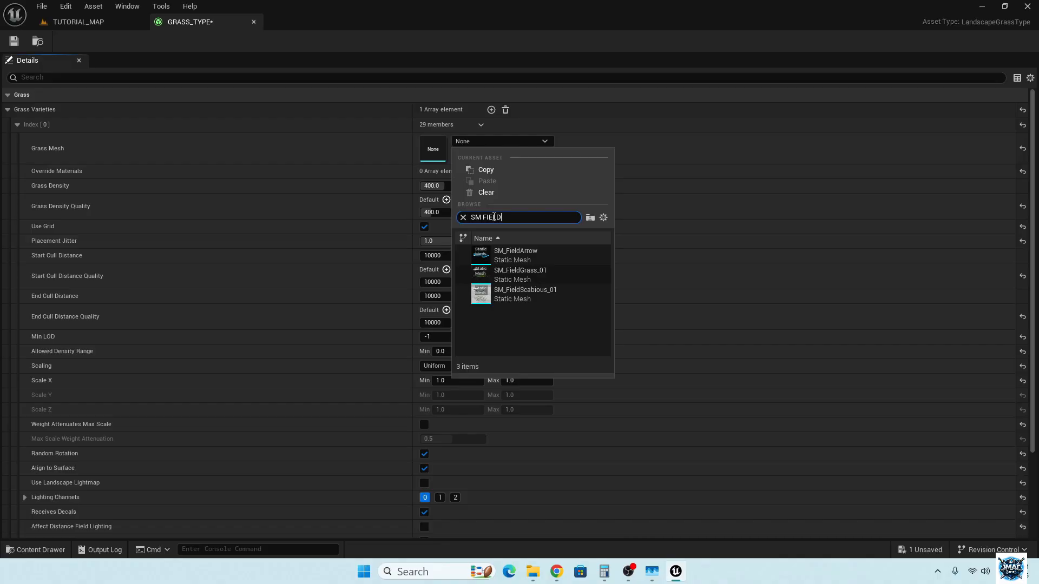
pyautogui.click(514, 276)
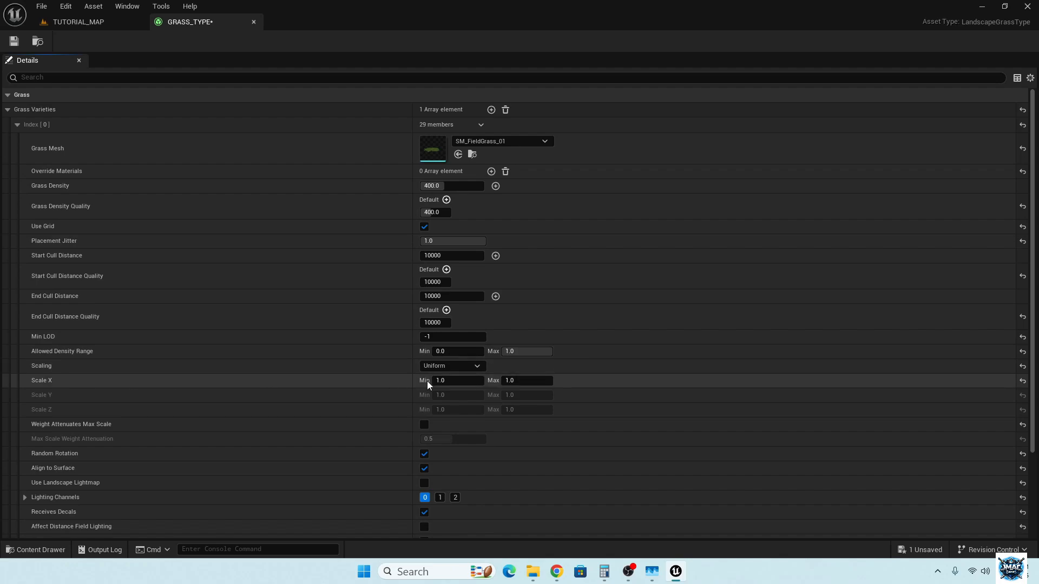
# Set the grass variety's Scale X range to 0.5 minimum and 1.5 maximum, and save the grass type
pyautogui.click(444, 380)
pyautogui.click(539, 378)
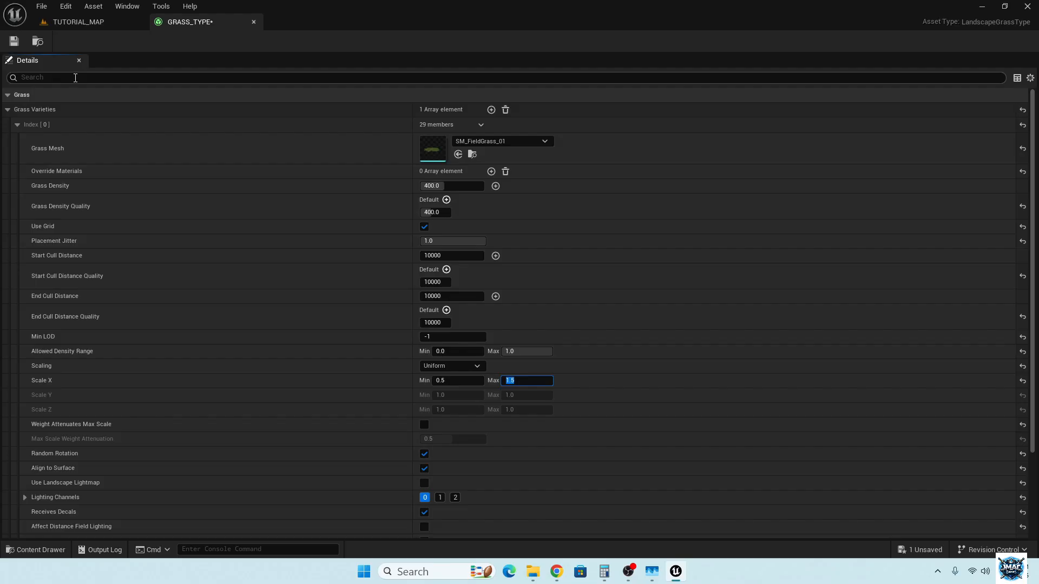
pyautogui.click(15, 41)
# Return to TUTORIAL_MAP and open the M_LANDSCAPE_LAYERS material from the MATERIALS folder for editing
pyautogui.click(93, 22)
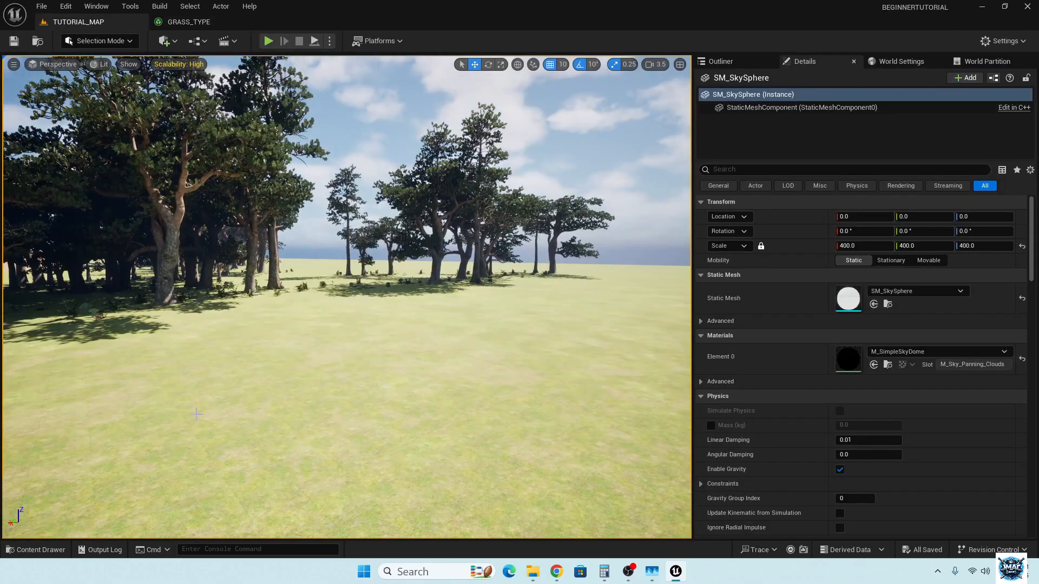
pyautogui.click(54, 548)
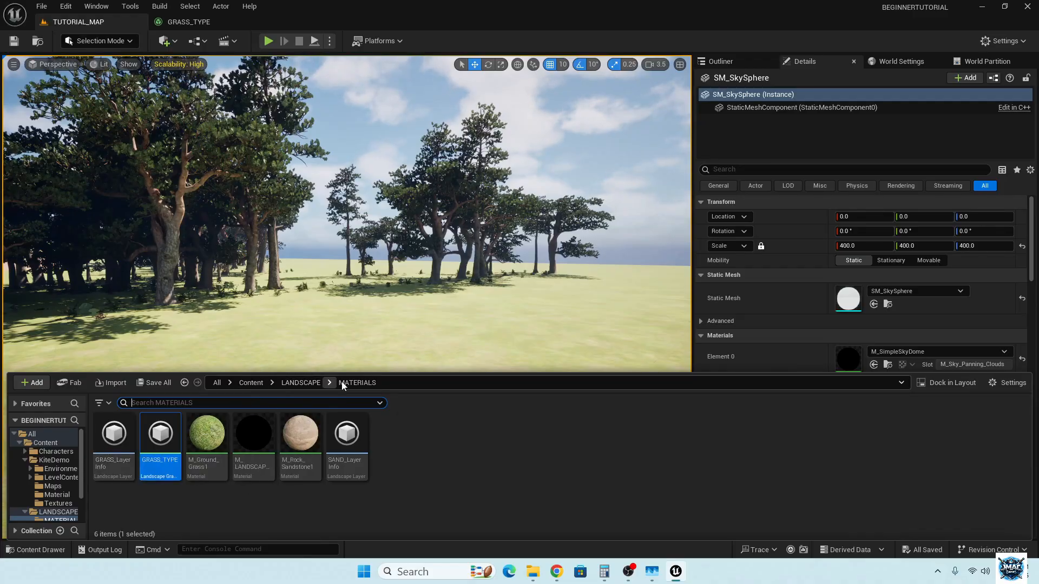
pyautogui.doubleClick(249, 441)
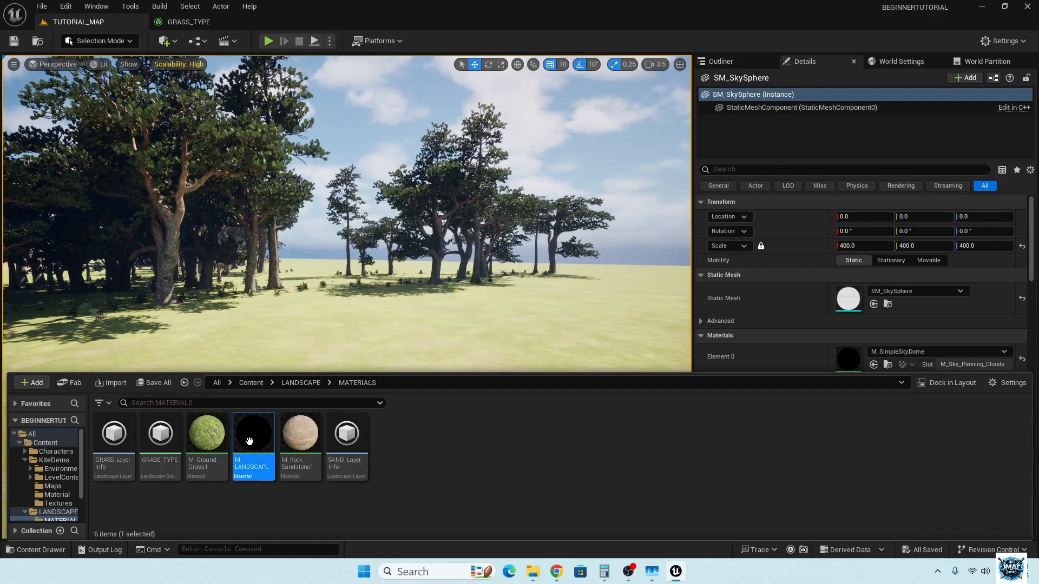
pyautogui.moveTo(568, 399); pyautogui.dragTo(431, 352)
pyautogui.press('Delete')
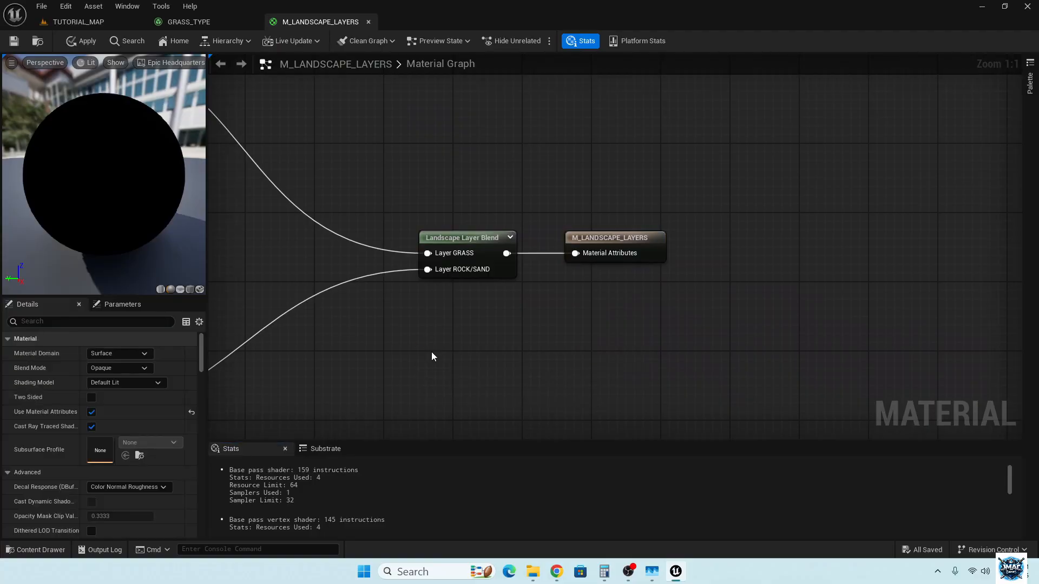
# Add a LandscapeGrassOutput node below the material output node and assign GRASS_TYPE as its grass type
pyautogui.rightClick(585, 347)
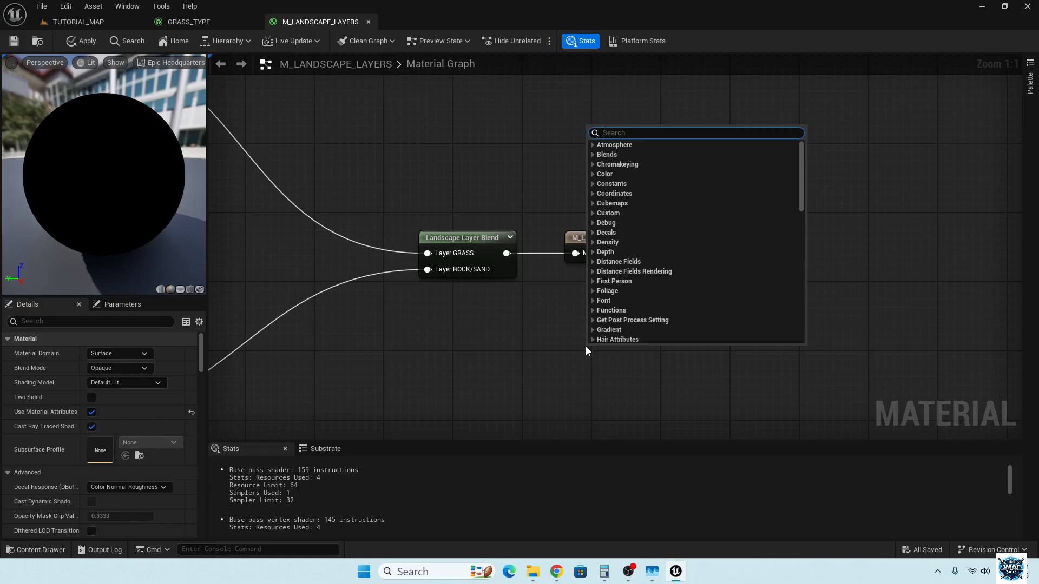
pyautogui.write('LAND')
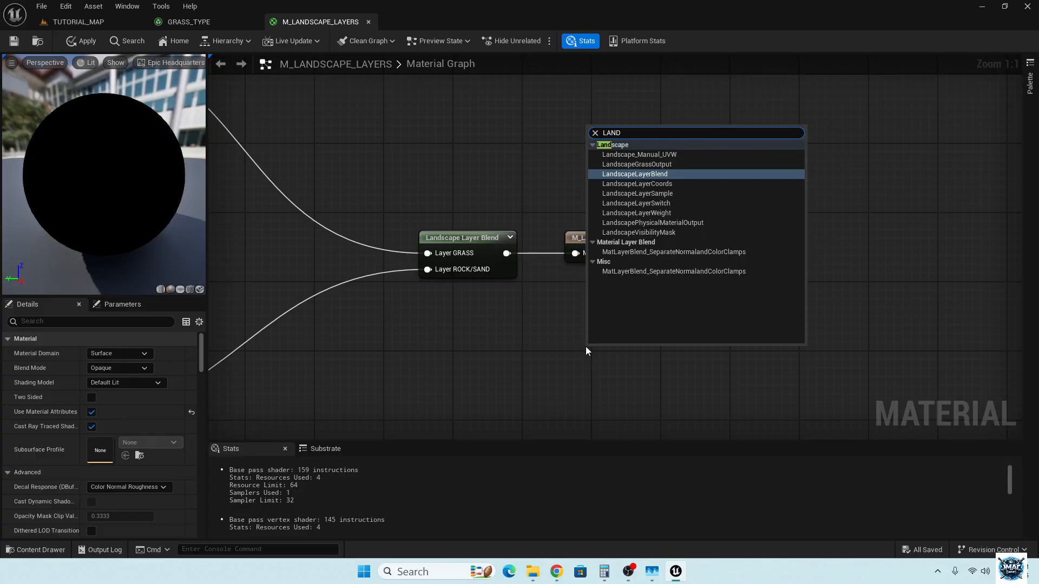
pyautogui.click(633, 165)
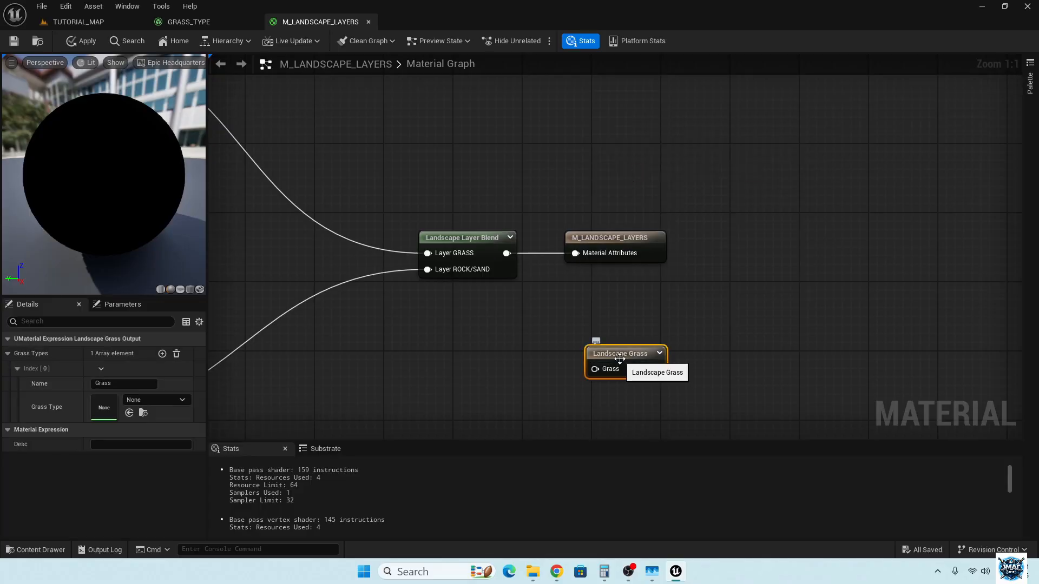
pyautogui.moveTo(618, 357); pyautogui.dragTo(607, 336)
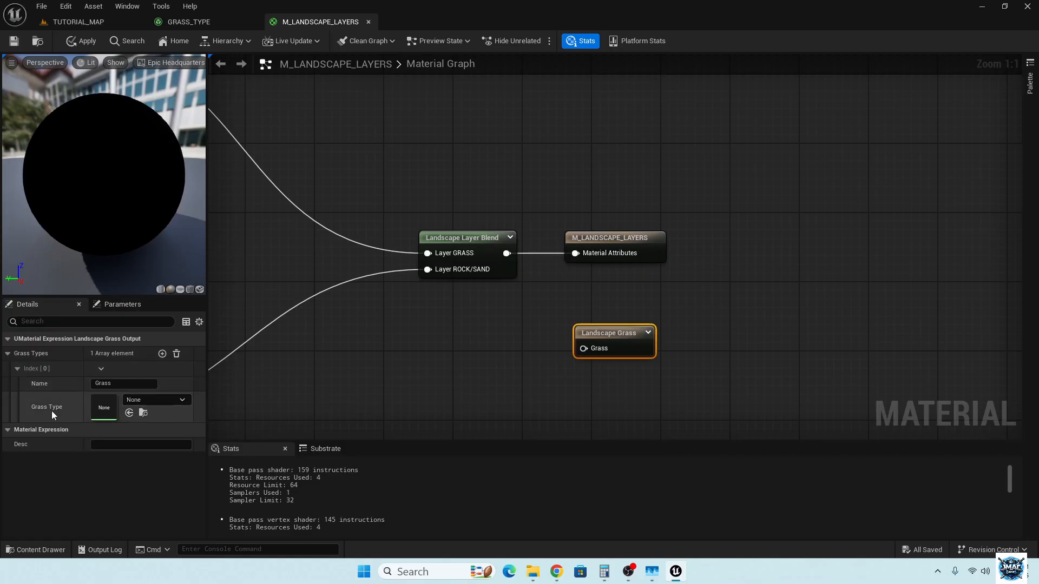
pyautogui.click(154, 400)
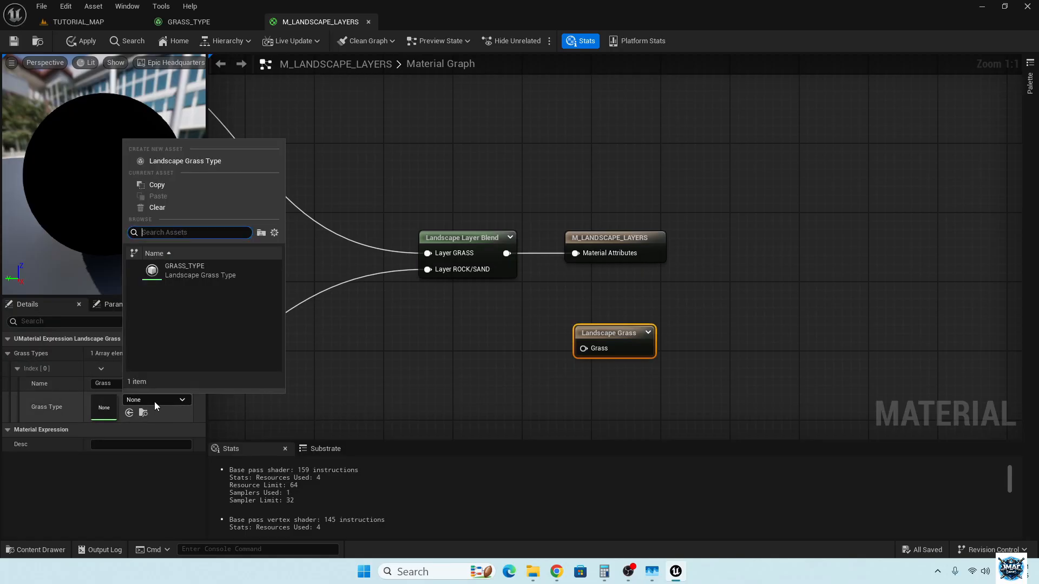
pyautogui.click(203, 273)
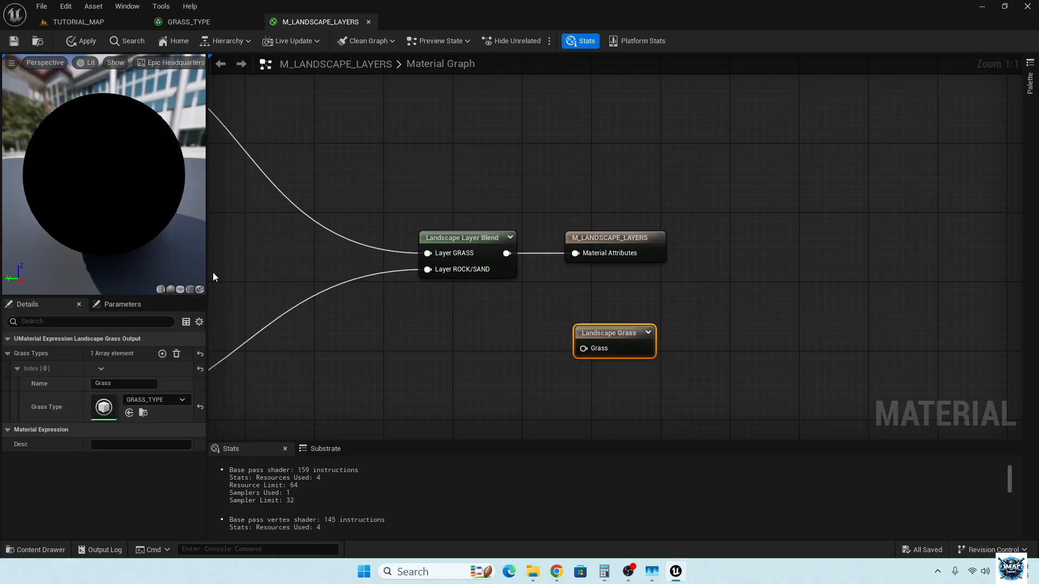
# Add a LandscapeLayerSample node beside the Landscape Grass node in the material graph
pyautogui.rightClick(450, 342)
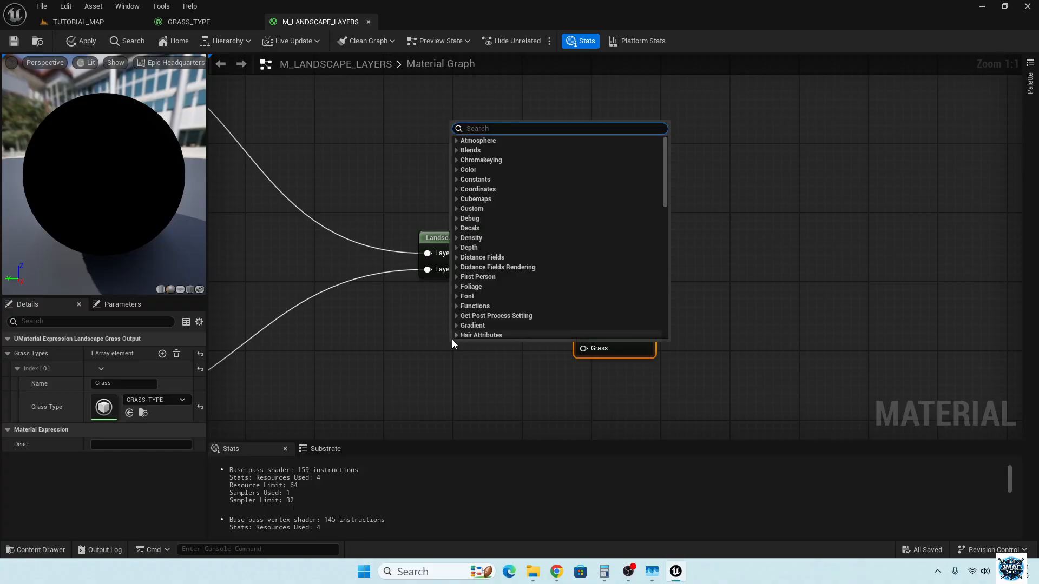
pyautogui.write('LAND')
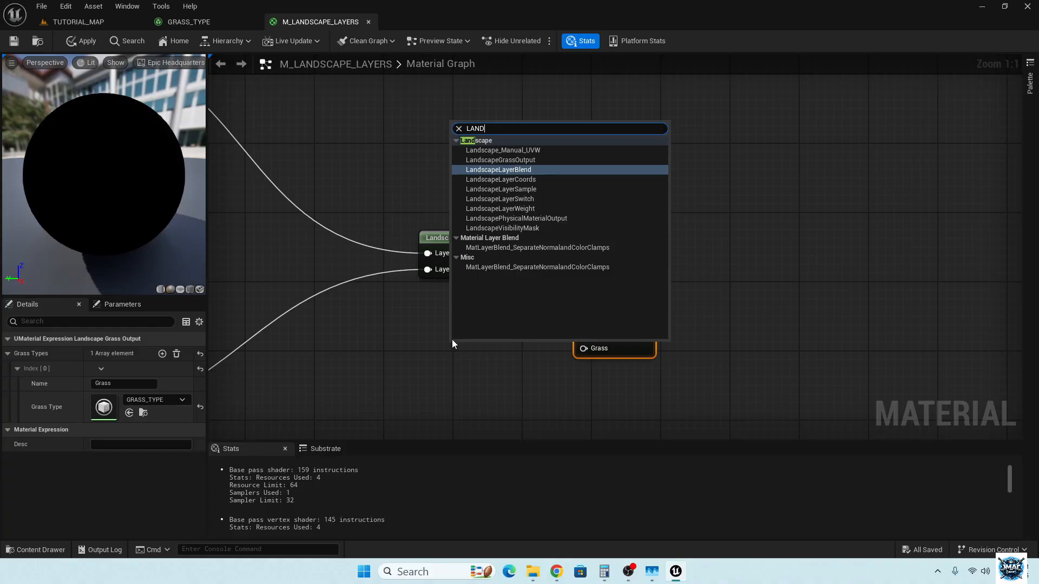
pyautogui.click(497, 191)
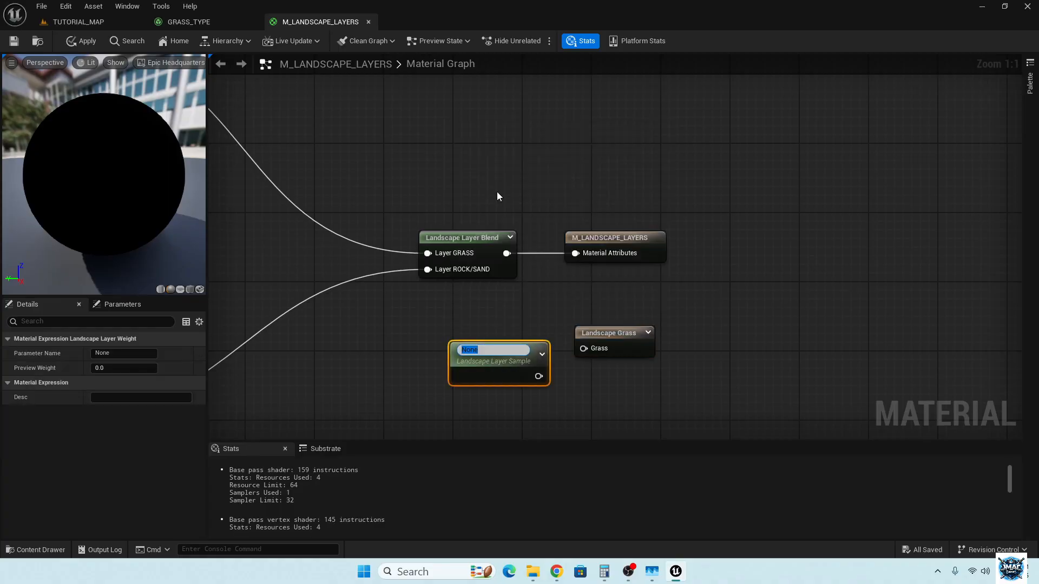
# Copy the GRASS layer name from the Landscape Layer Blend node into the layer sample node's parameter name
pyautogui.click(481, 245)
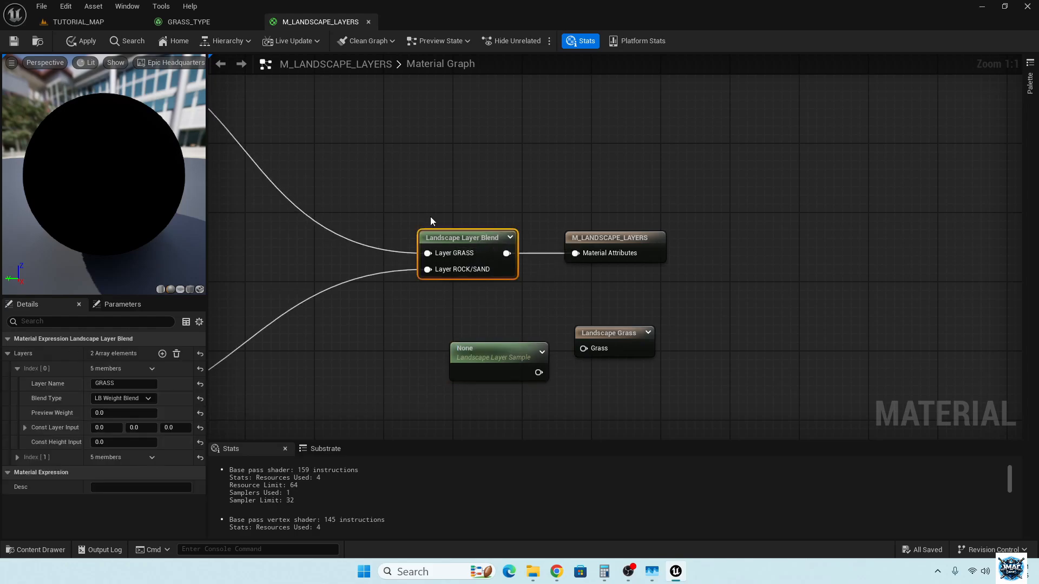
pyautogui.click(120, 385)
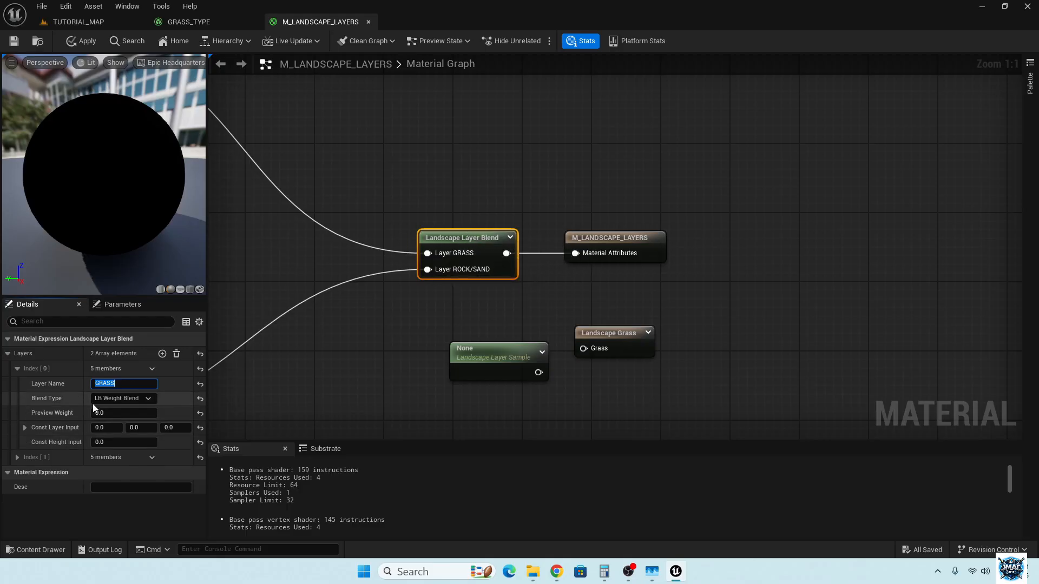
pyautogui.rightClick(108, 386)
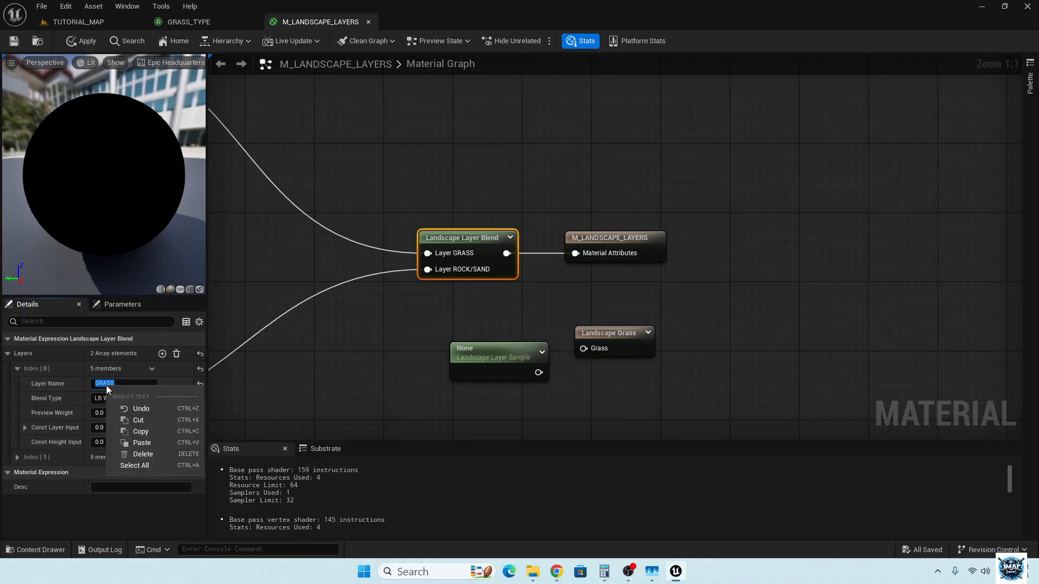
pyautogui.click(140, 433)
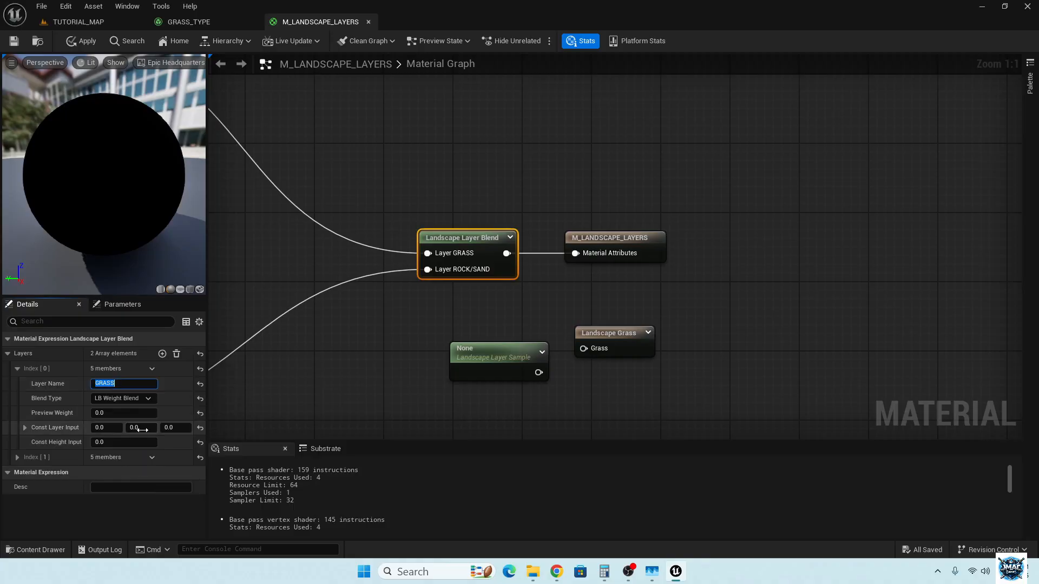
pyautogui.click(492, 357)
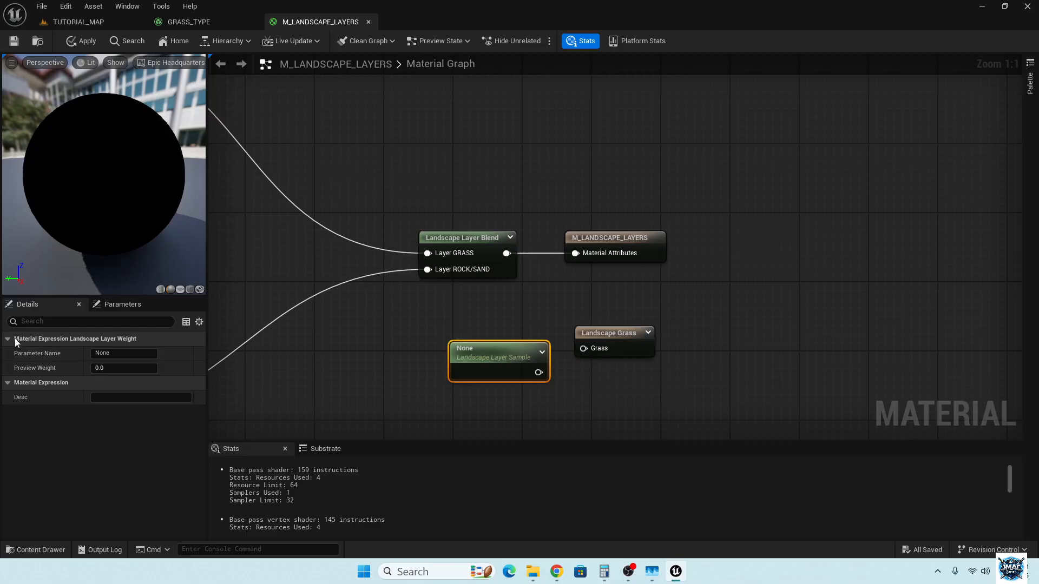
pyautogui.click(99, 355)
pyautogui.rightClick(103, 355)
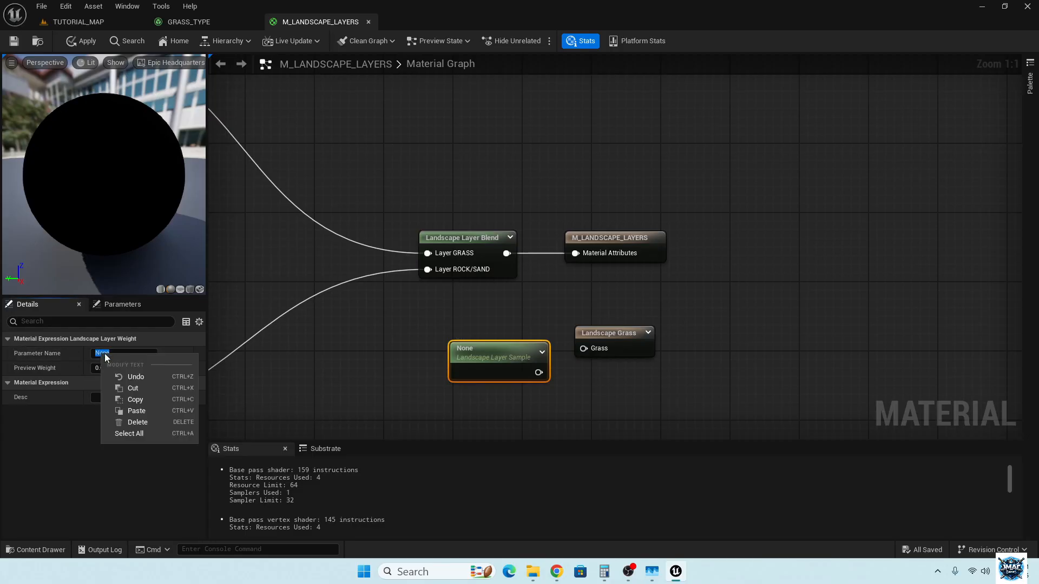
pyautogui.click(136, 411)
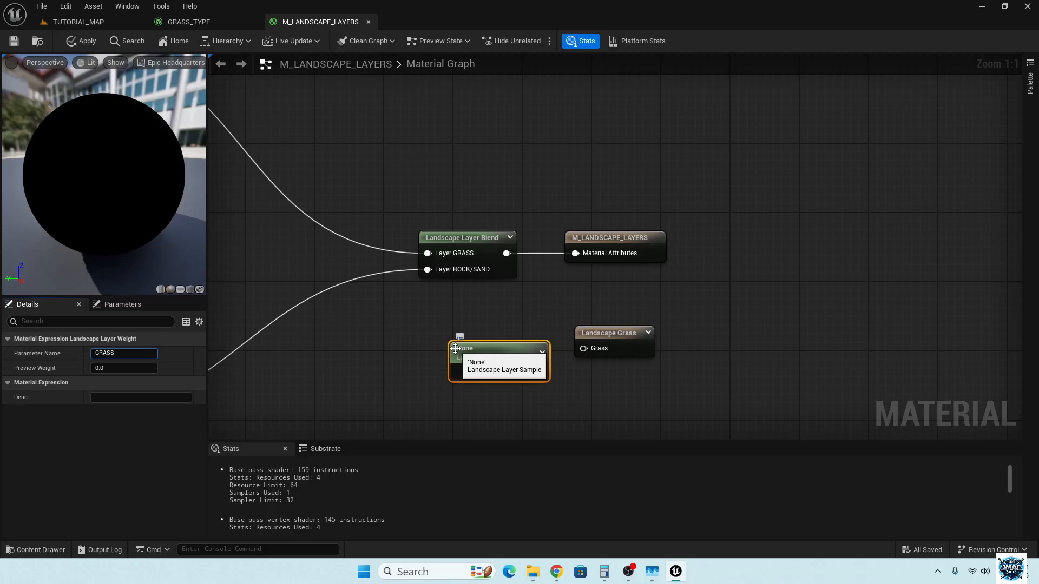
# Align the GRASS sample node under the layer blend, connect it to the Landscape Grass input, and apply and save the material
pyautogui.moveTo(455, 349); pyautogui.dragTo(430, 323)
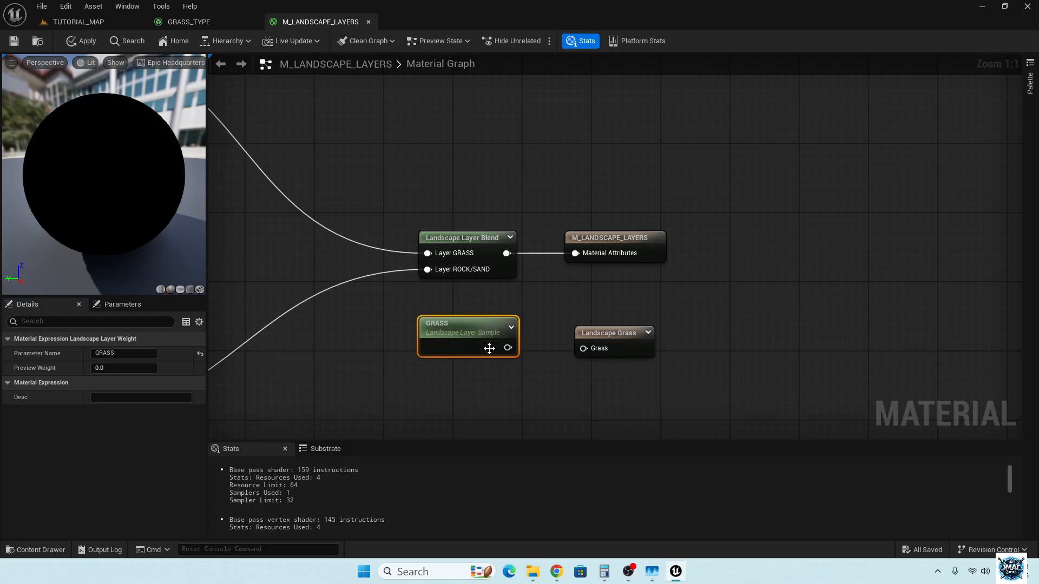
pyautogui.moveTo(508, 347); pyautogui.dragTo(585, 355)
pyautogui.click(80, 40)
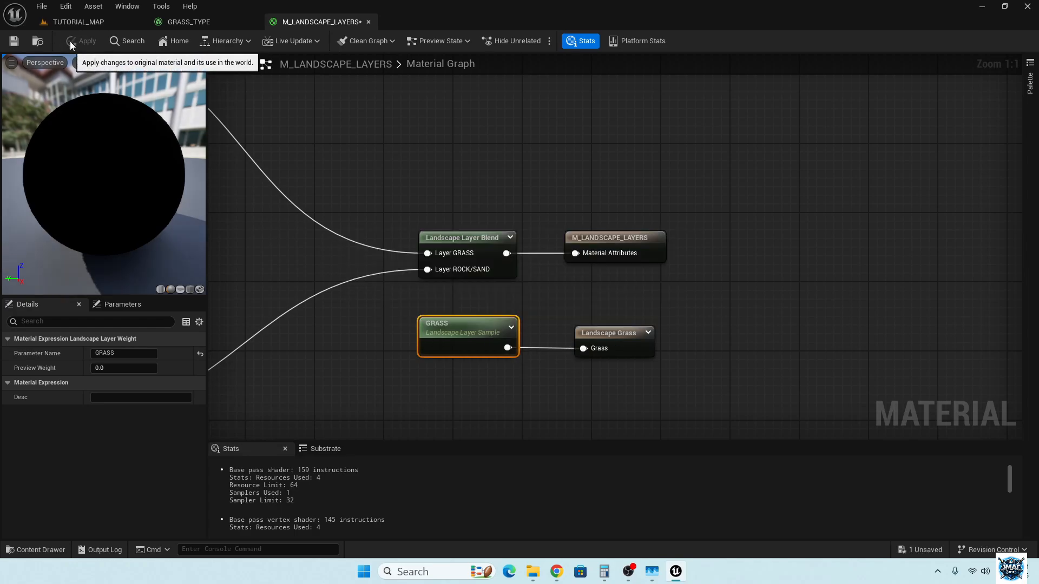
pyautogui.click(13, 41)
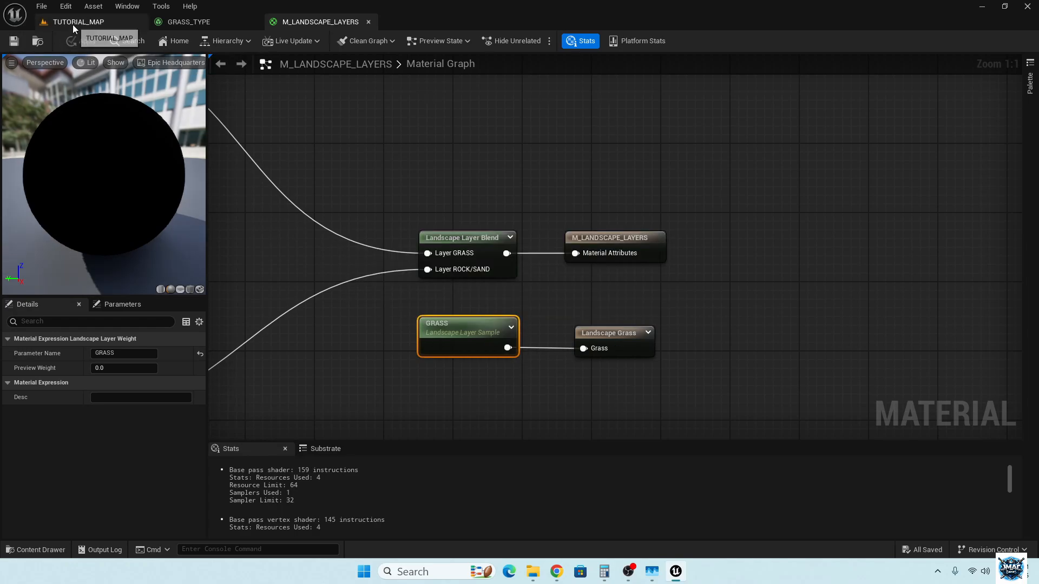
# Return to TUTORIAL_MAP and start playing the level to check the grass on the landscape
pyautogui.click(73, 23)
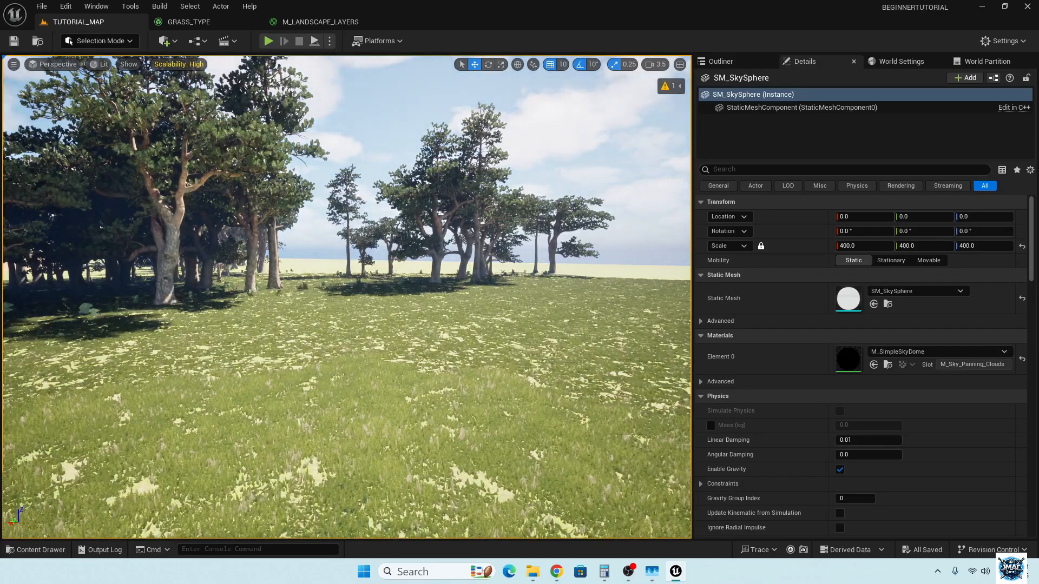
pyautogui.click(267, 42)
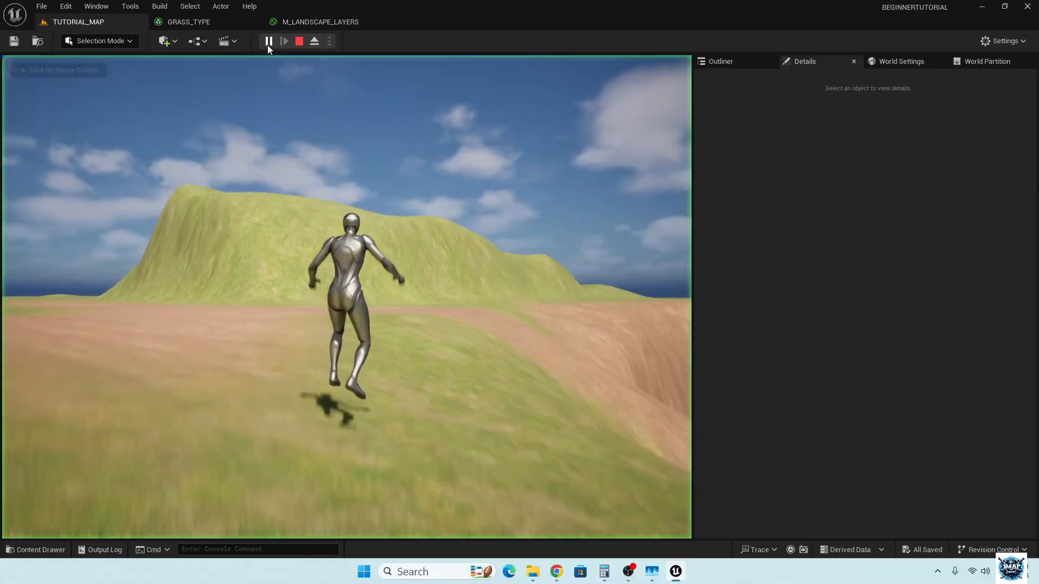
# Run the character through the level to inspect the grass on the landscape, and stop playing
pyautogui.click(262, 67)
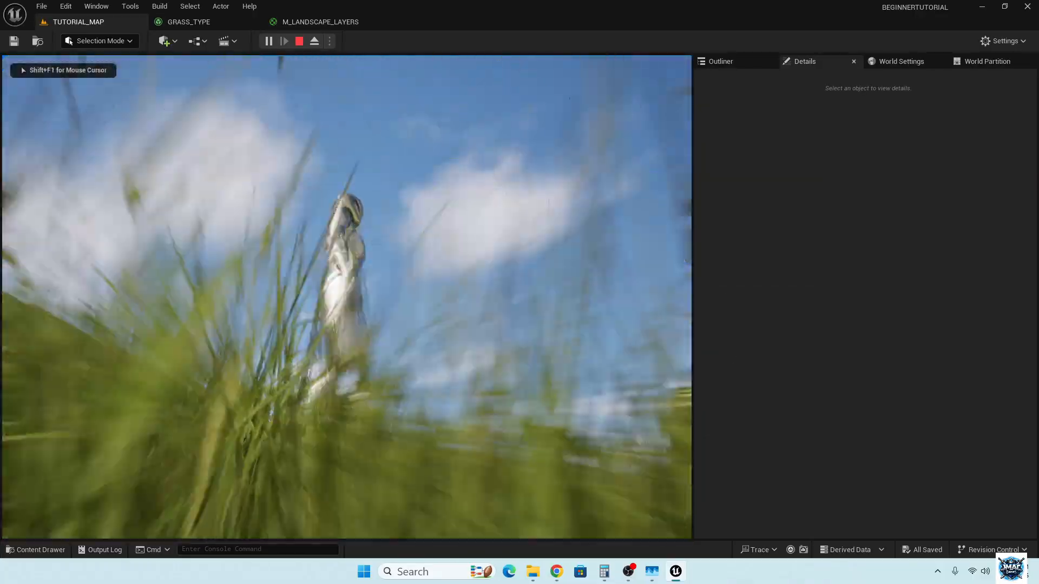
pyautogui.press('w')
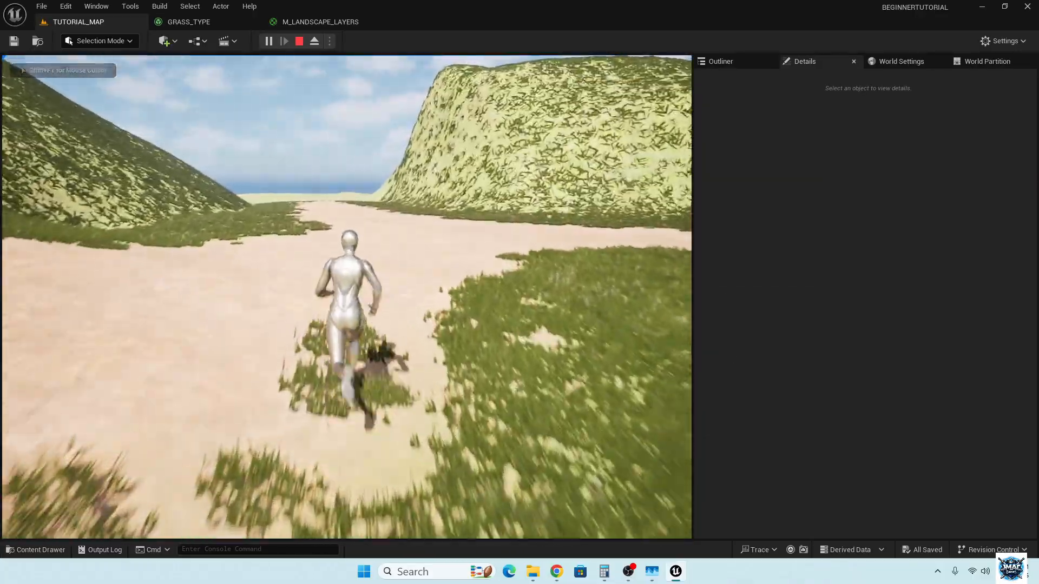
pyautogui.press('space')
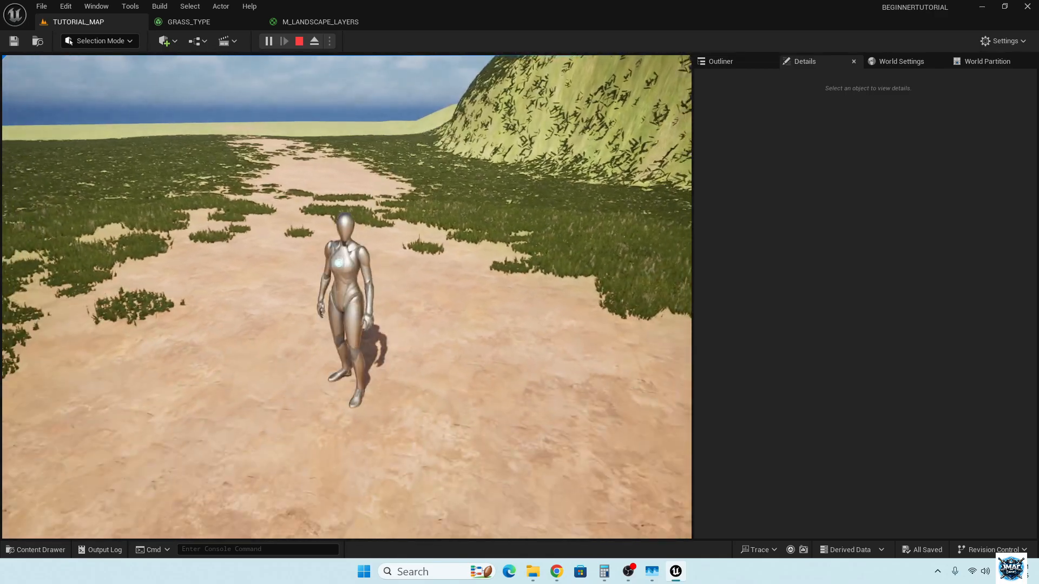
pyautogui.press('w')
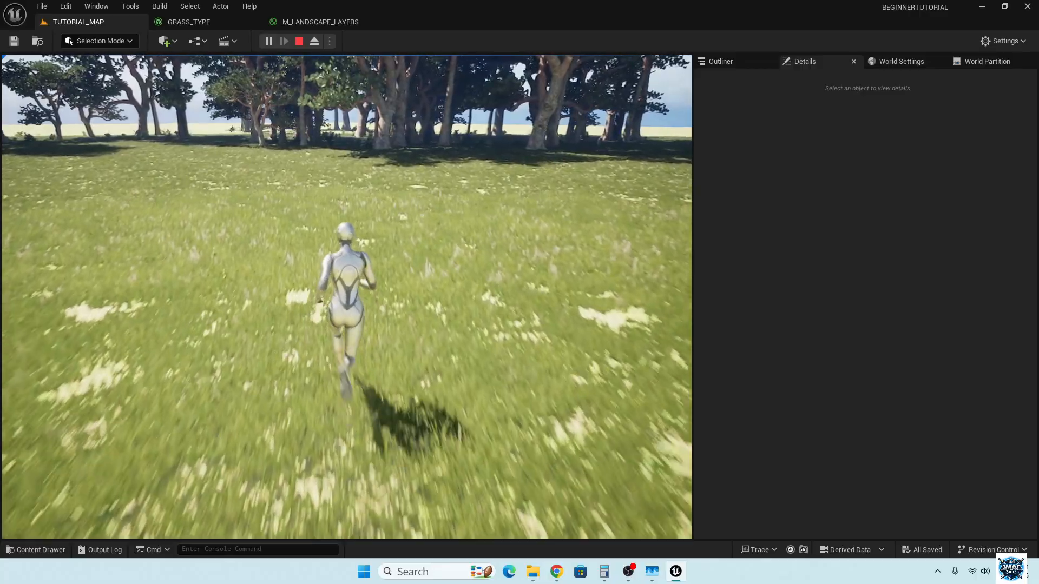
pyautogui.press('Escape')
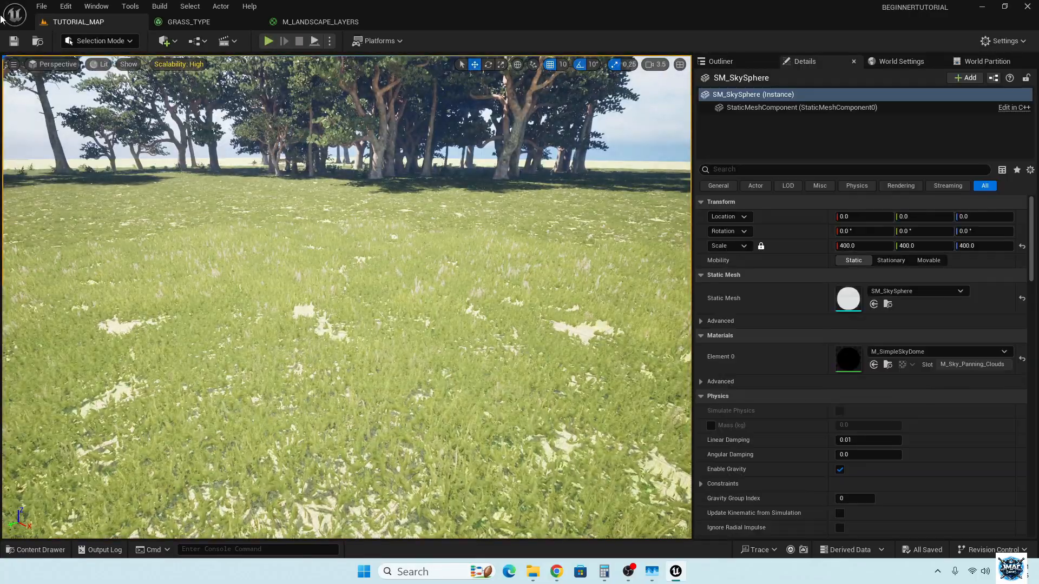
# Set the field grass density to 800 in GRASS_TYPE, save it, and play TUTORIAL_MAP to check the coverage
pyautogui.click(199, 24)
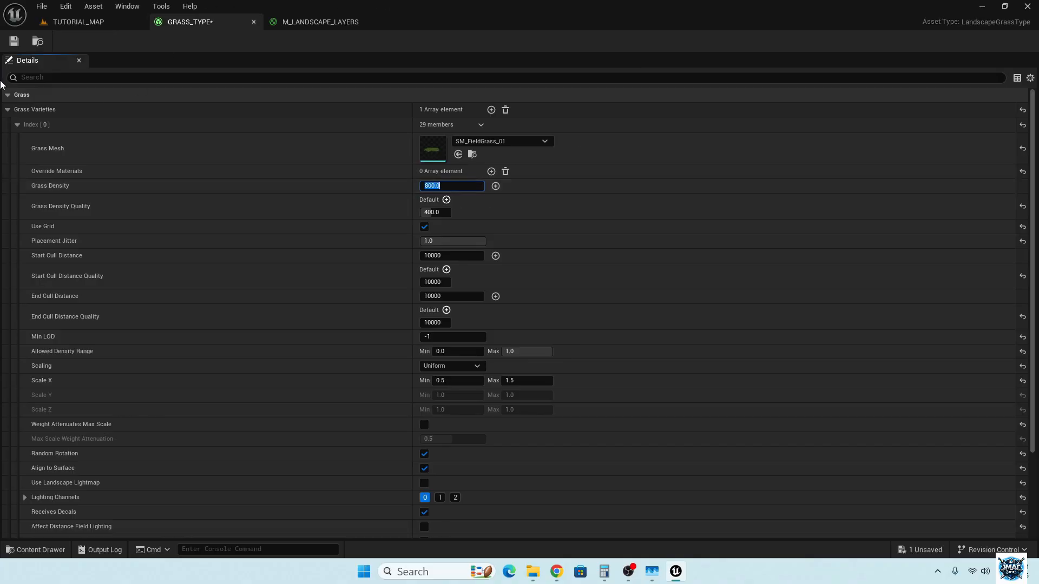
pyautogui.click(14, 42)
pyautogui.click(57, 23)
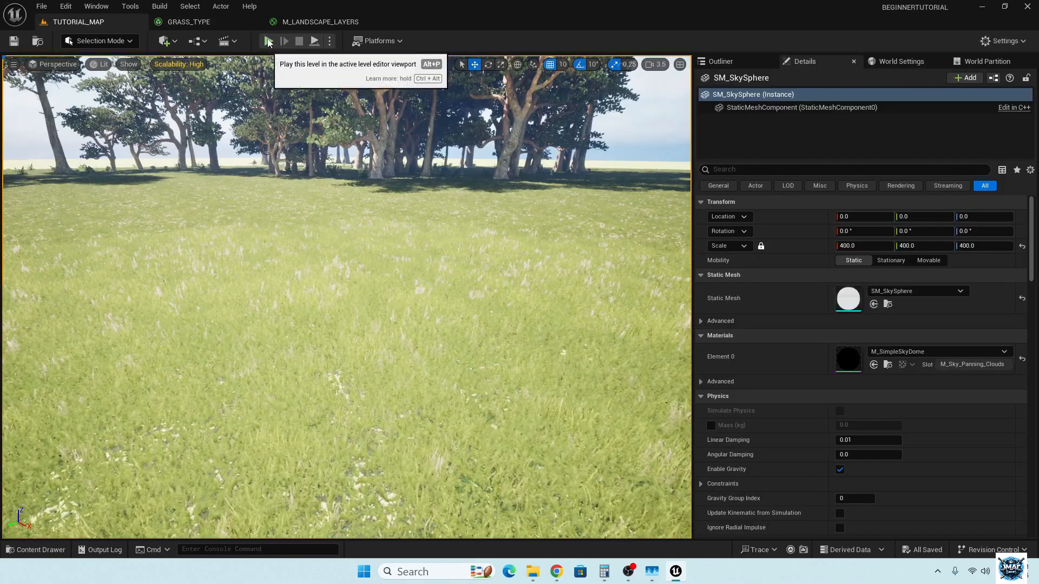
pyautogui.click(268, 41)
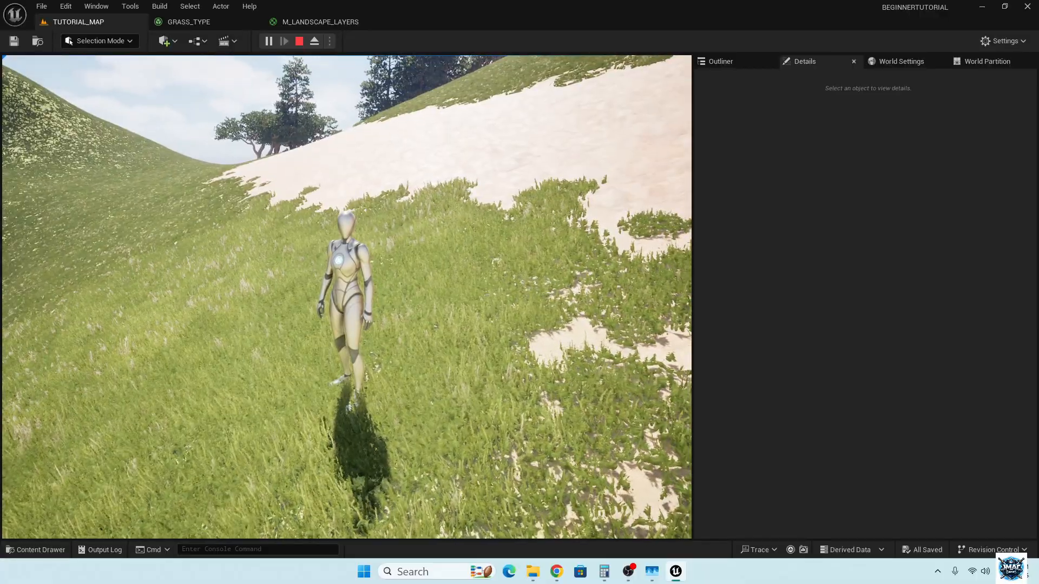
pyautogui.press('Escape')
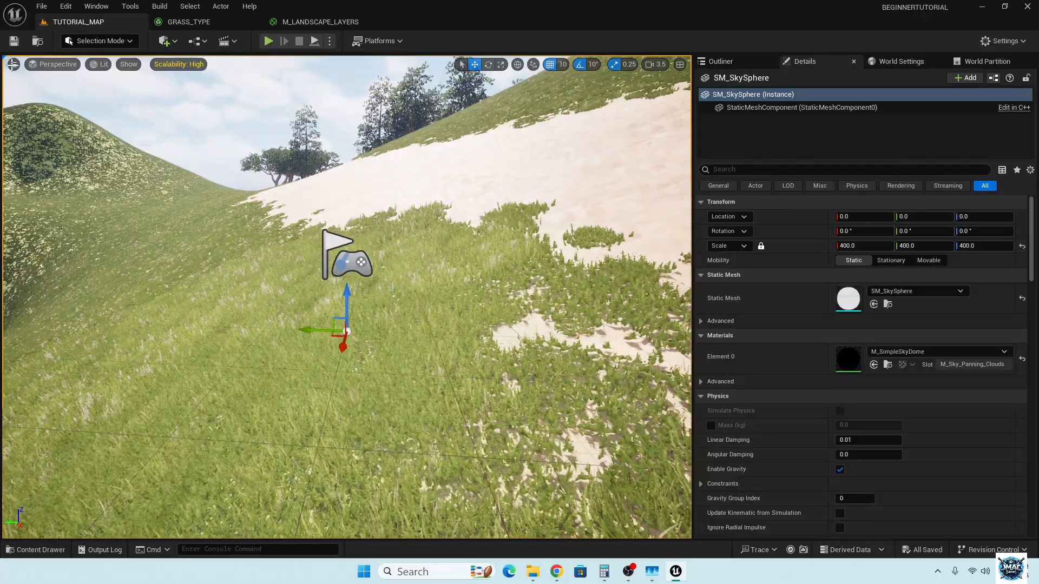
# Show the FPS counter in the level viewport and check it while looking over the grassy hillside
pyautogui.click(13, 64)
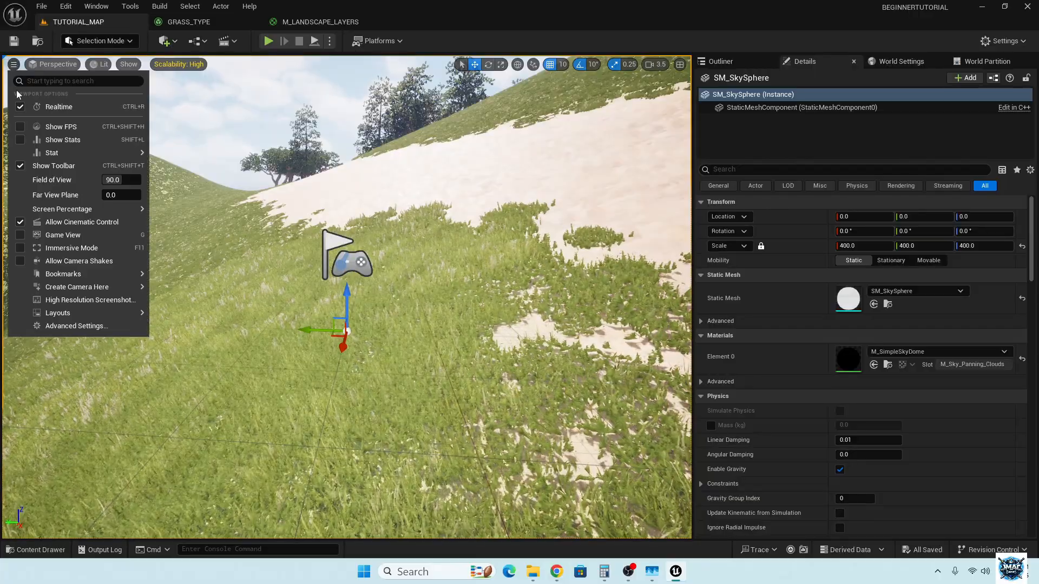
pyautogui.click(18, 127)
pyautogui.click(576, 256)
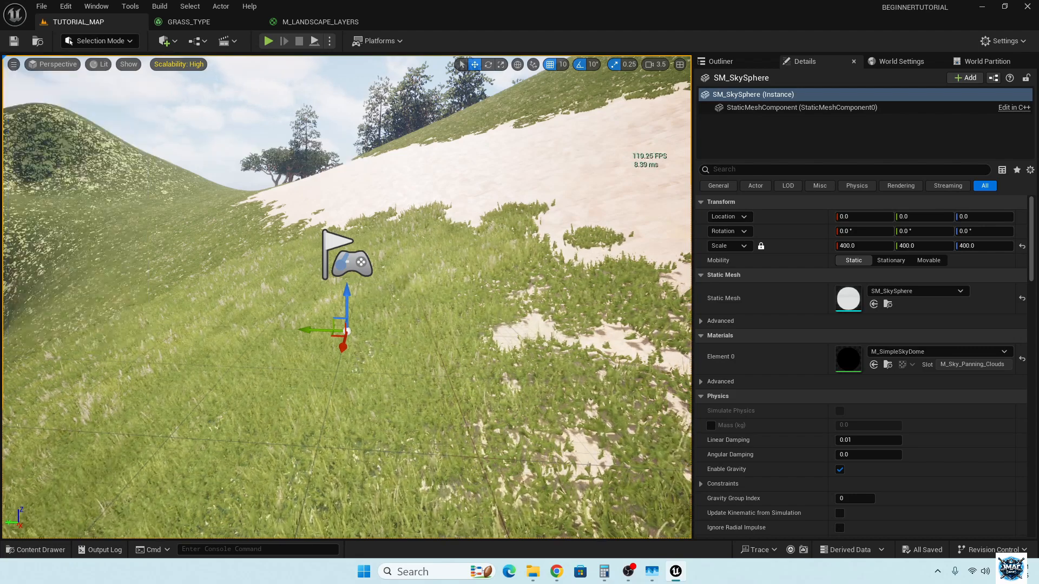
pyautogui.click(620, 180)
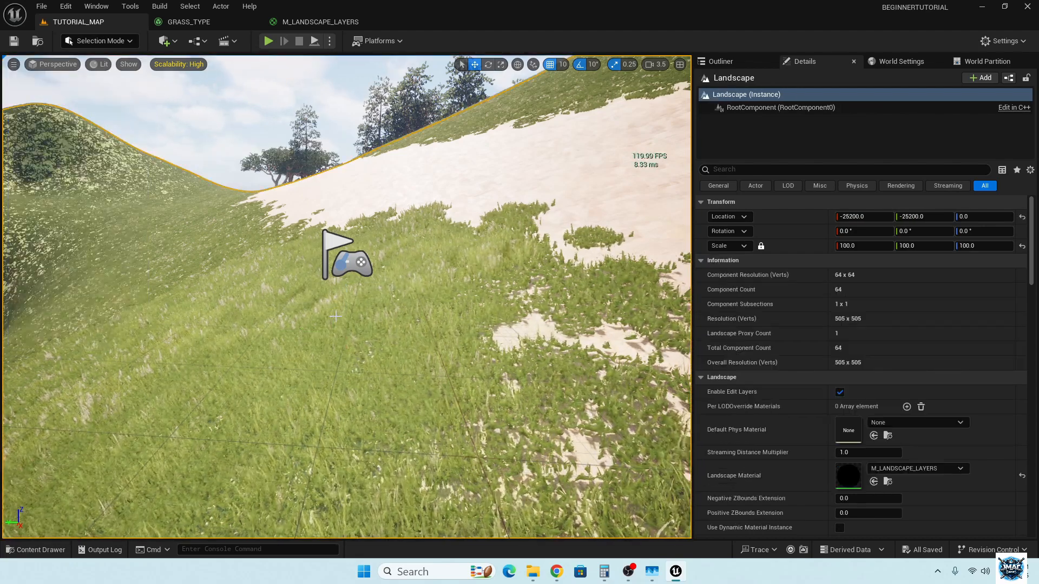
pyautogui.moveTo(481, 273); pyautogui.dragTo(348, 257, button='right')
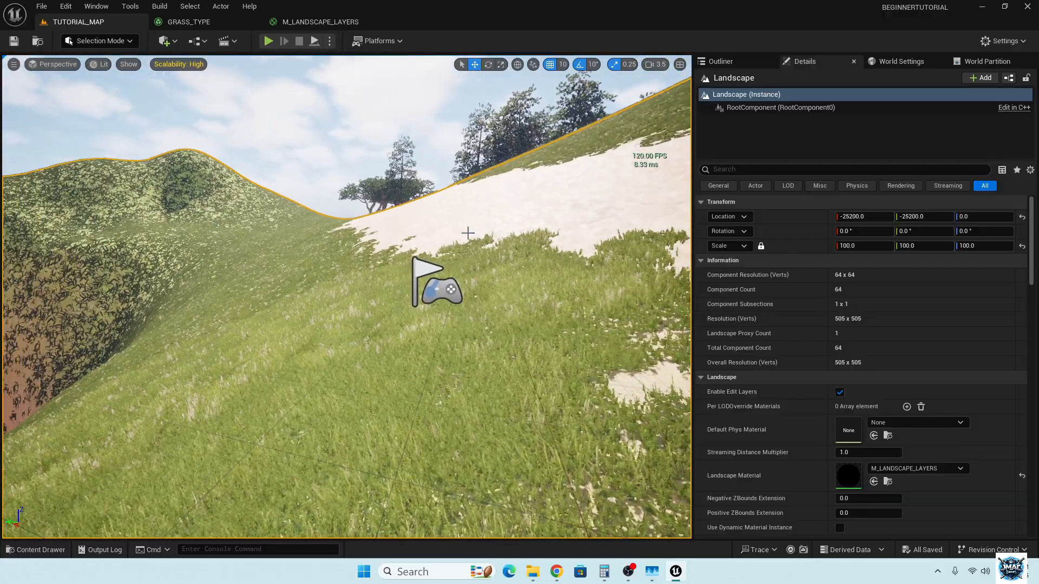
# Set the field grass density to 600 in GRASS_TYPE and add a second grass variety
pyautogui.click(209, 21)
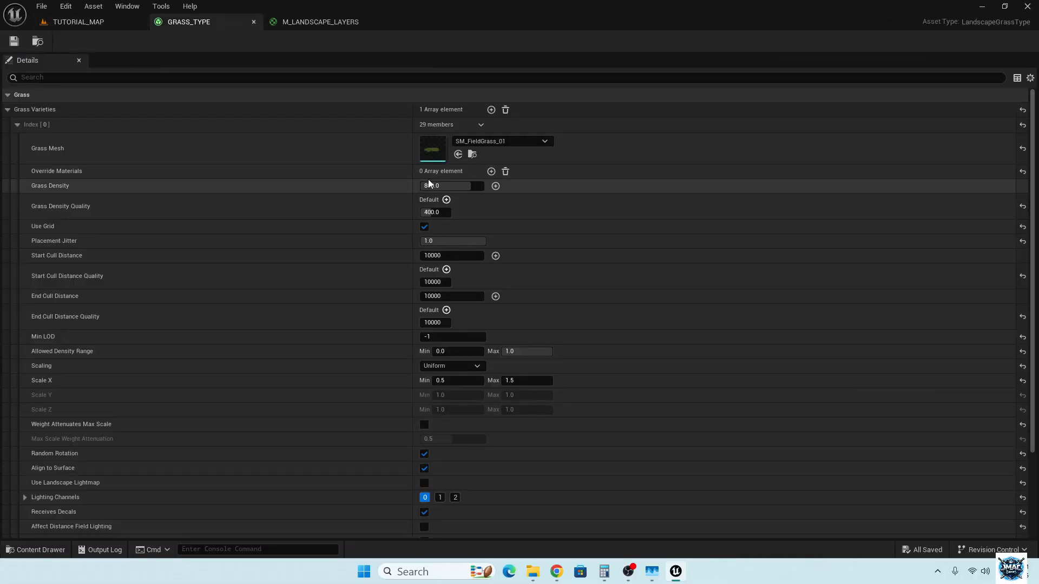
pyautogui.click(443, 185)
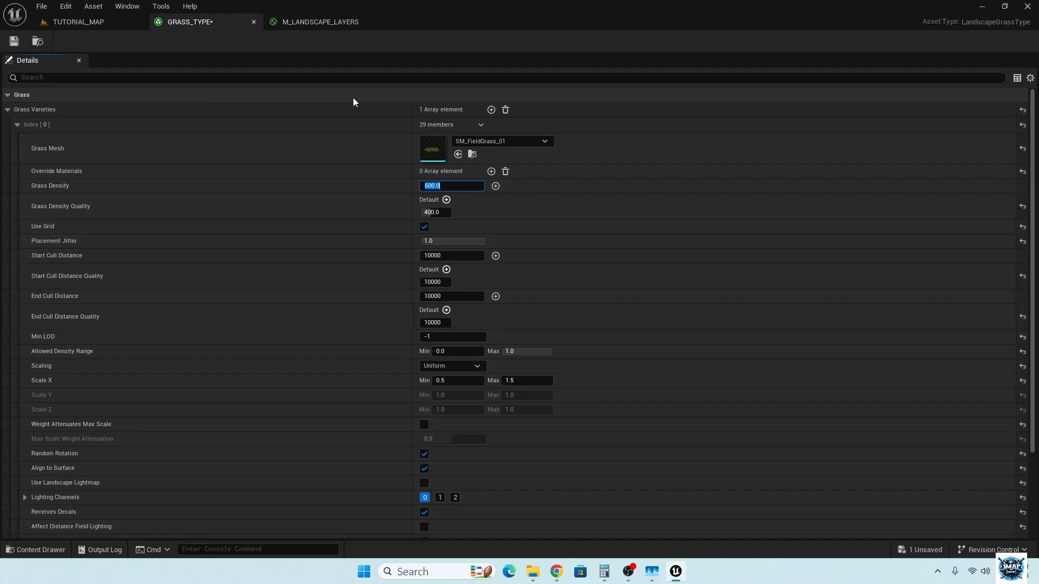
pyautogui.click(491, 110)
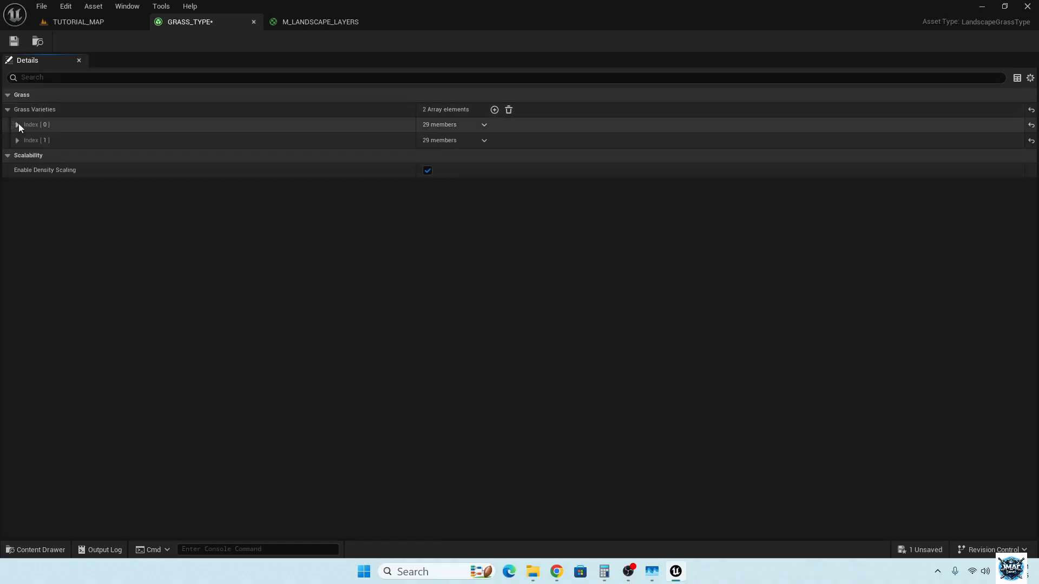
pyautogui.click(17, 125)
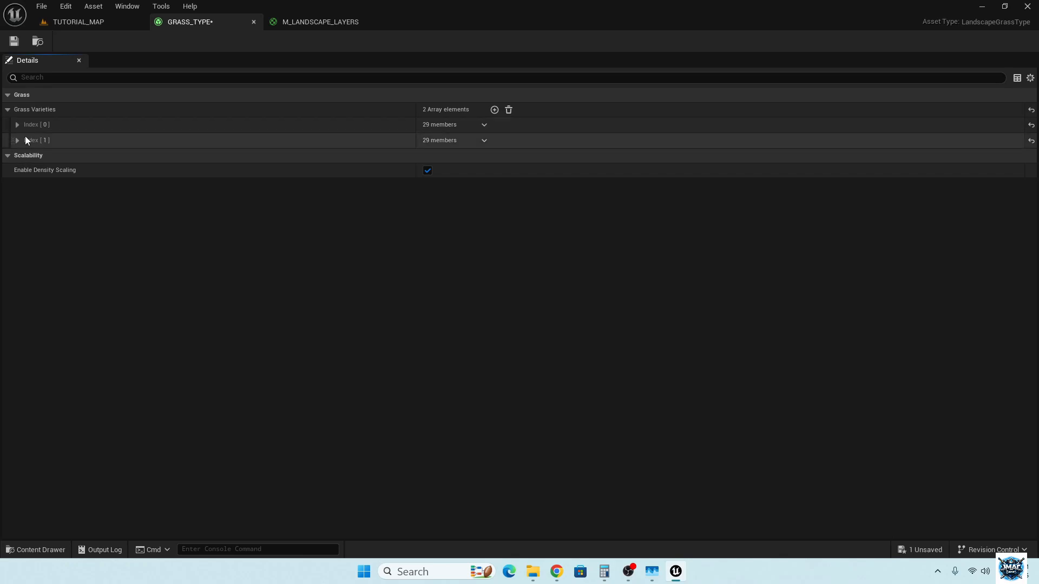
pyautogui.click(18, 140)
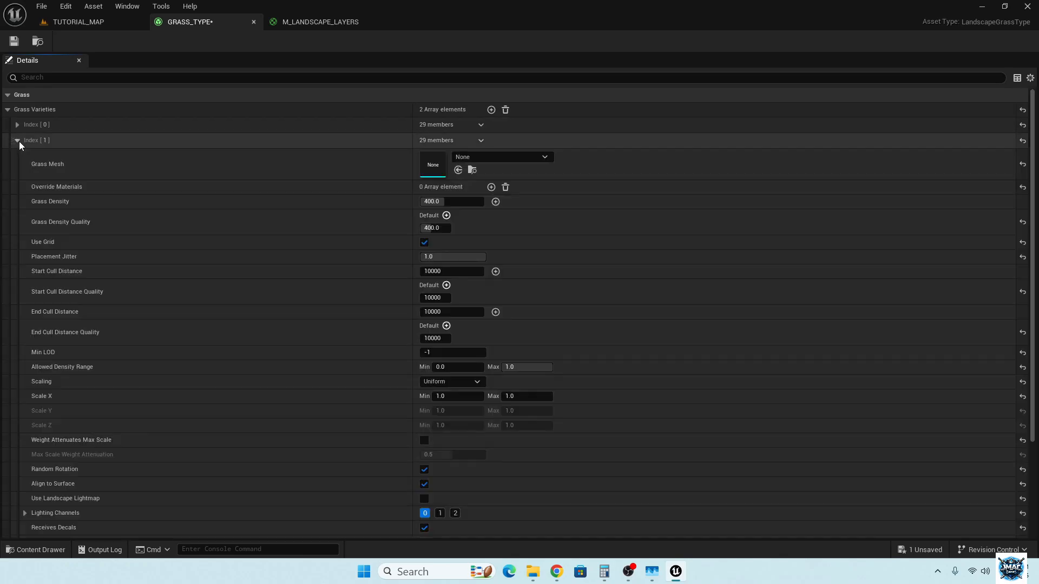
# Assign the Medium_Boulder_LowPoly mesh to the second grass variety with a density of 100, and save the grass type
pyautogui.click(462, 161)
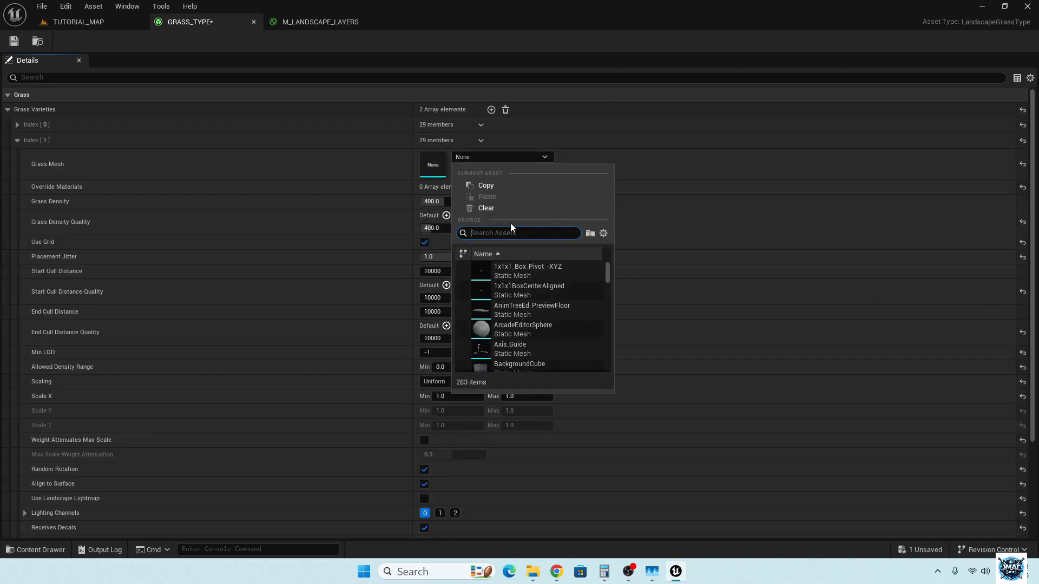
pyautogui.write('ROCK')
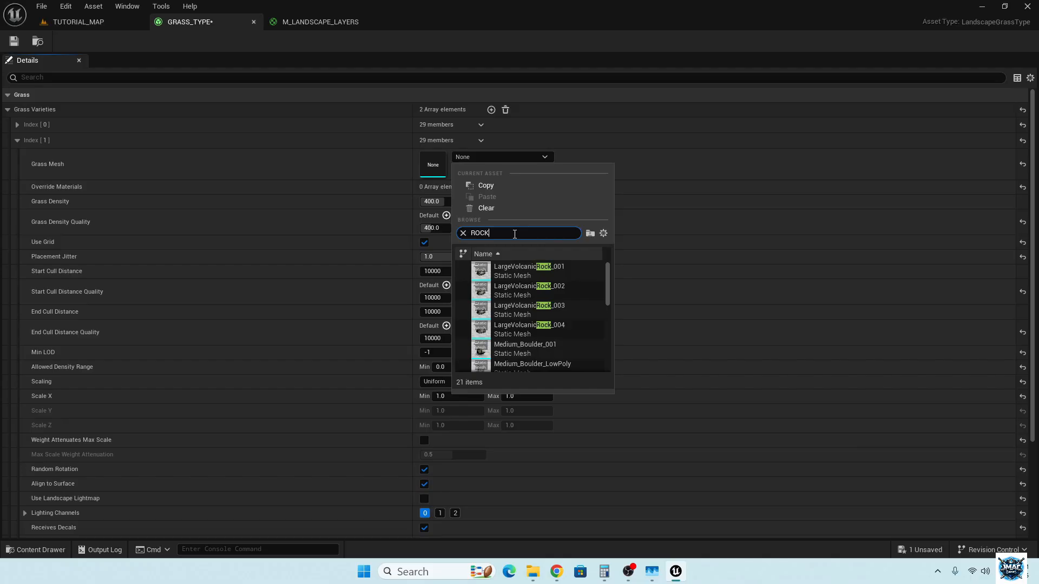
pyautogui.scroll(-2, 530, 331)
pyautogui.scroll(-1, 530, 333)
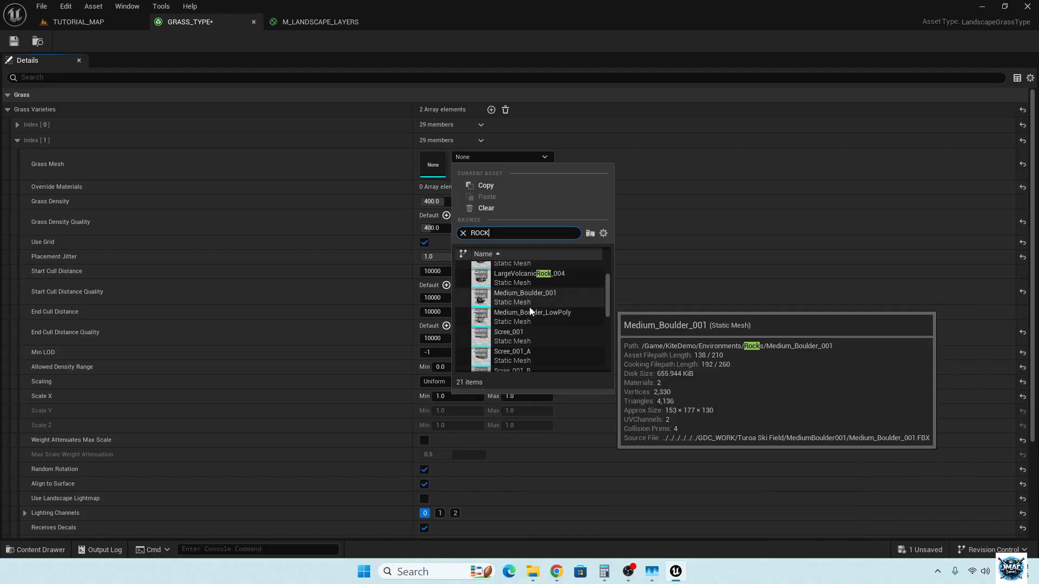
pyautogui.click(528, 314)
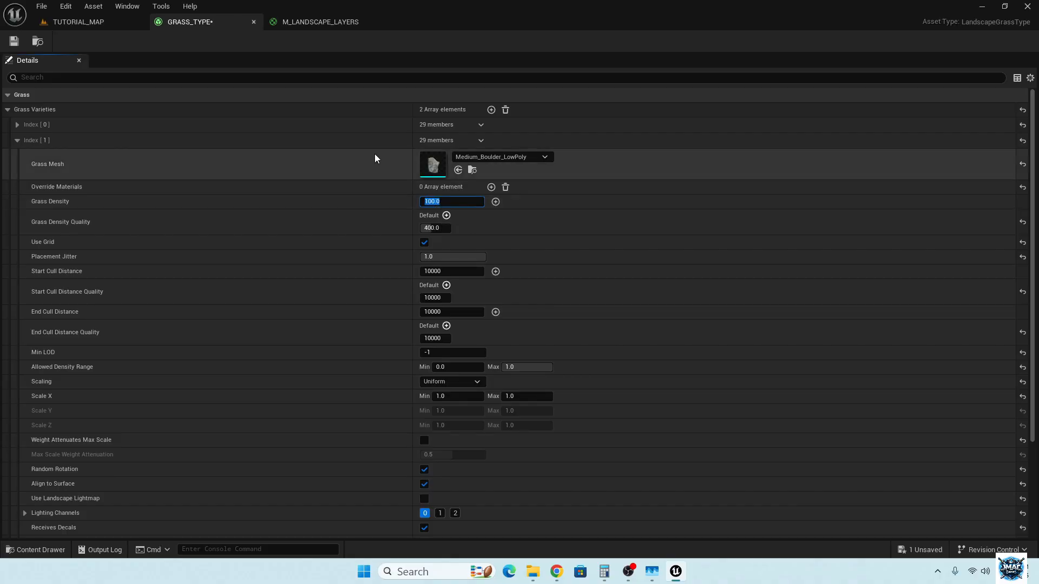
pyautogui.click(10, 43)
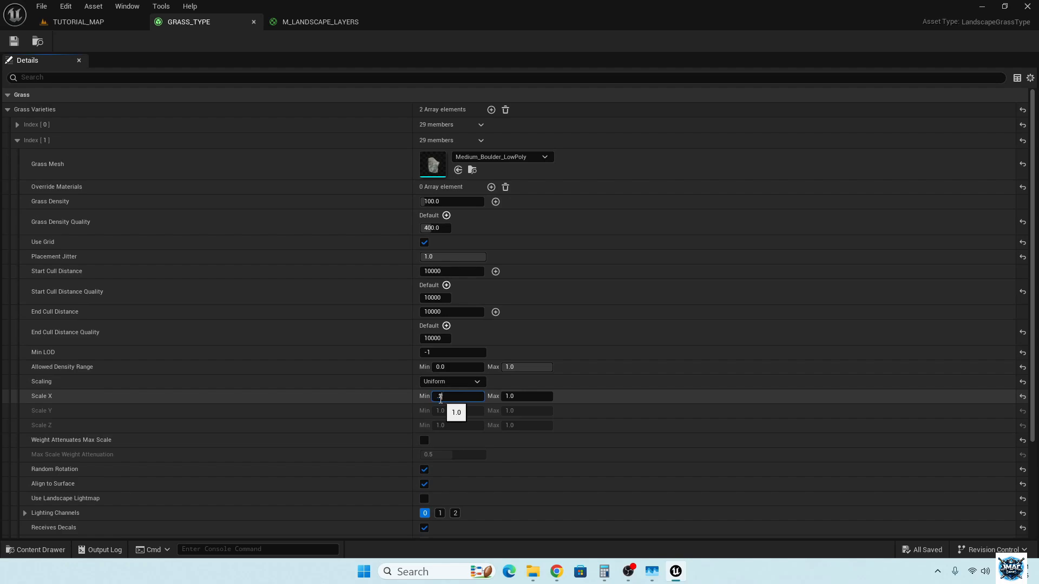
# Set the boulder variety's minimum Scale X to 0.2, save, and inspect the rocks in TUTORIAL_MAP
pyautogui.click(14, 41)
pyautogui.click(76, 22)
pyautogui.moveTo(427, 292); pyautogui.dragTo(162, 292, button='right')
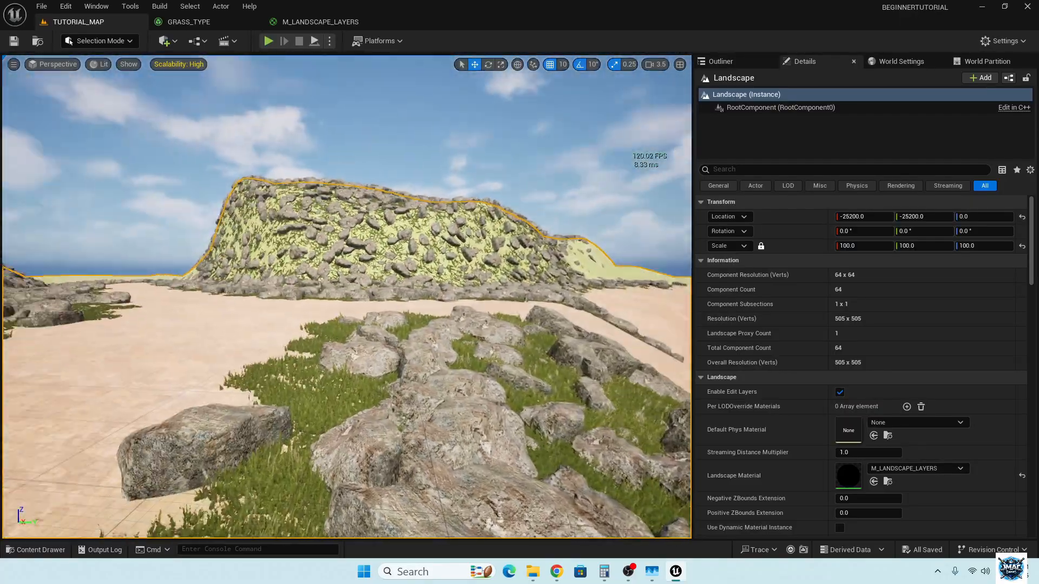
pyautogui.moveTo(486, 207); pyautogui.dragTo(305, 207, button='right')
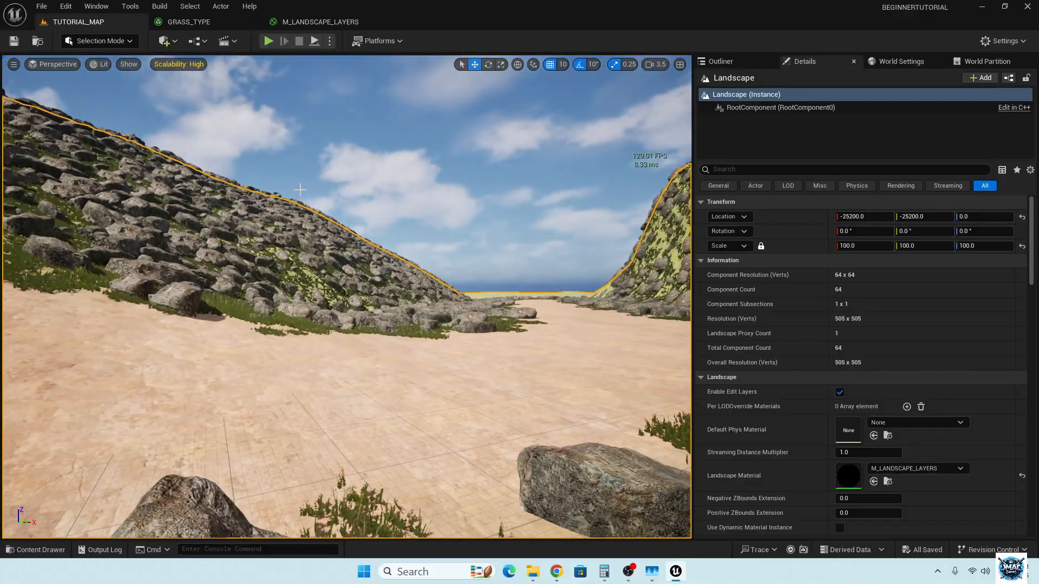
# Set the boulder variety's grass density to 10, save, and check the rock distribution in TUTORIAL_MAP
pyautogui.click(189, 21)
pyautogui.click(455, 201)
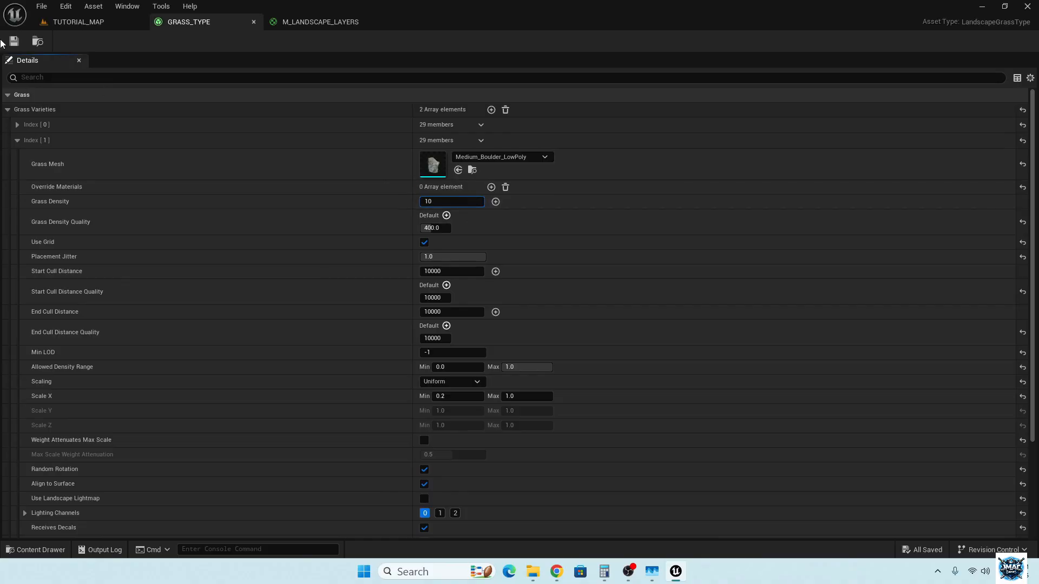
pyautogui.click(14, 41)
pyautogui.click(76, 21)
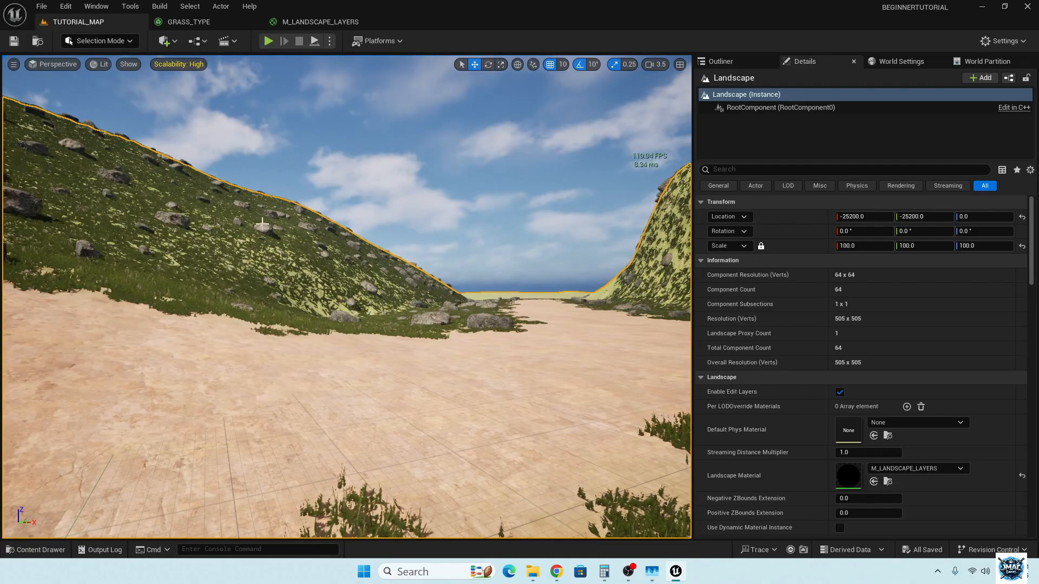
pyautogui.moveTo(346, 296); pyautogui.dragTo(122, 324, button='right')
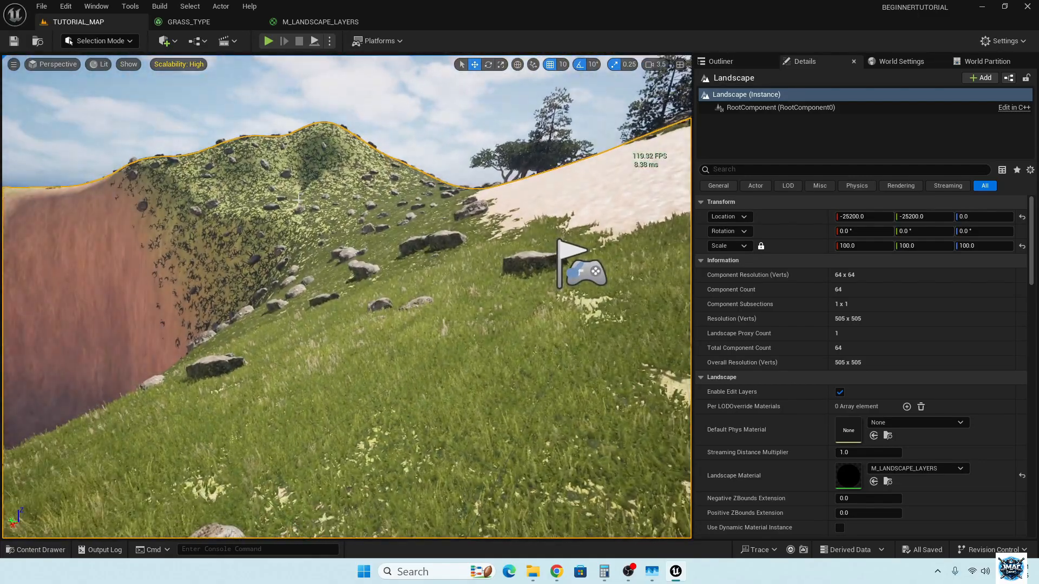
# Set the boulder variety's grass density to 1, save, and review the scattered rocks in TUTORIAL_MAP
pyautogui.click(197, 25)
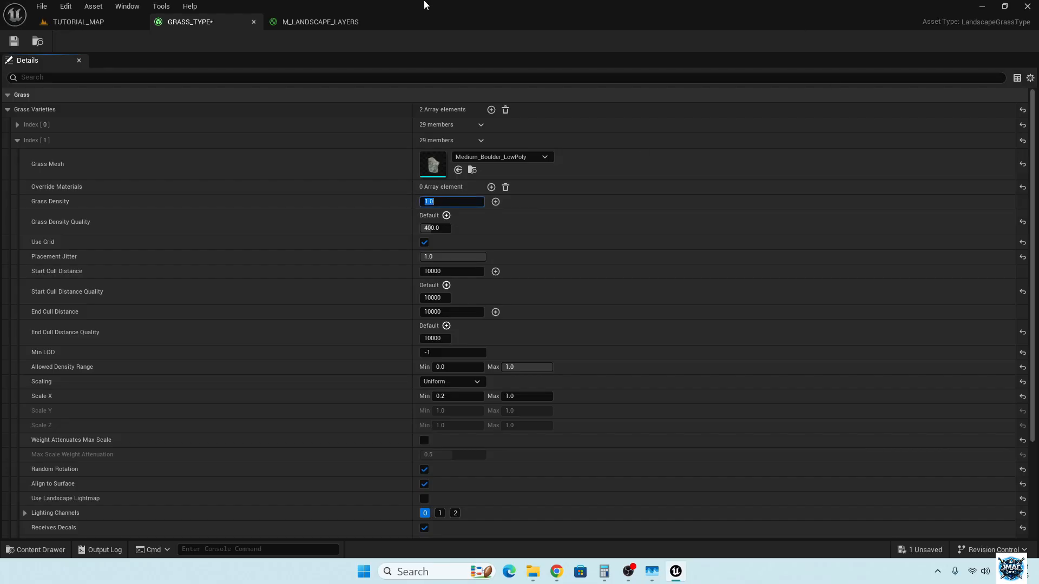
pyautogui.click(14, 41)
pyautogui.click(115, 27)
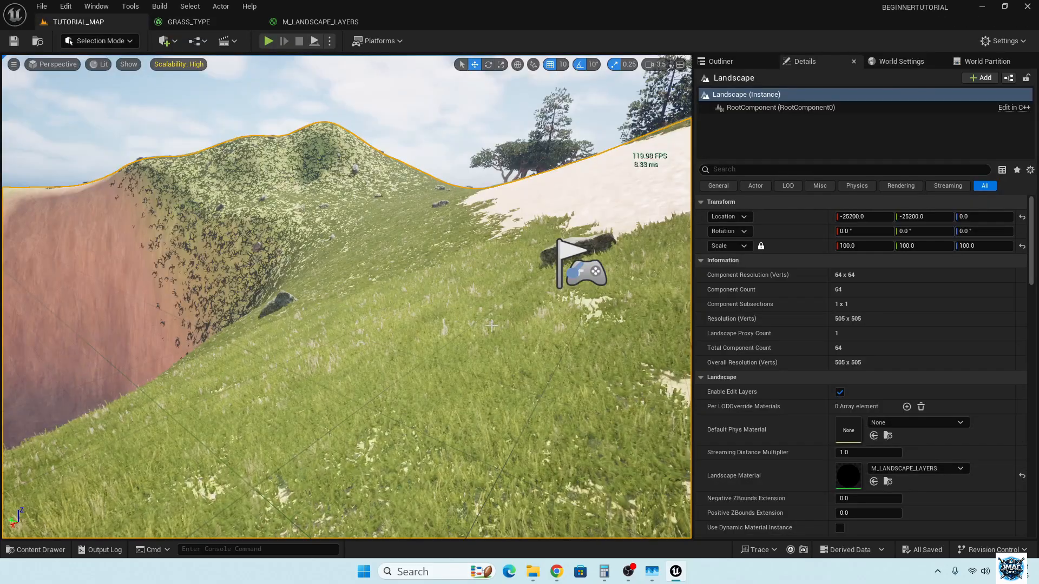
pyautogui.moveTo(347, 296); pyautogui.dragTo(161, 296, button='right')
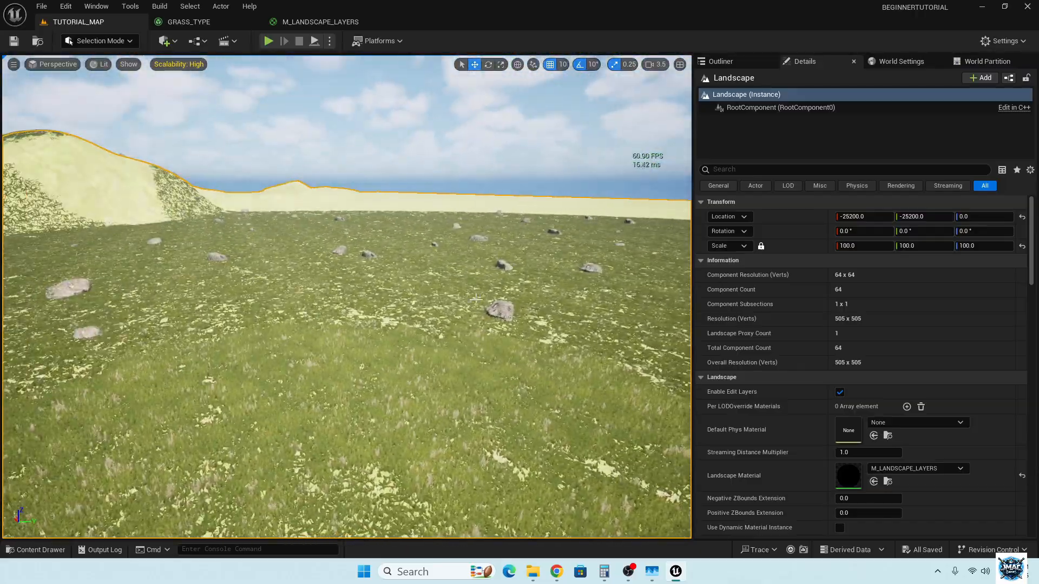
# Add a third grass variety to GRASS_TYPE and set its grass density to 0.5
pyautogui.click(215, 22)
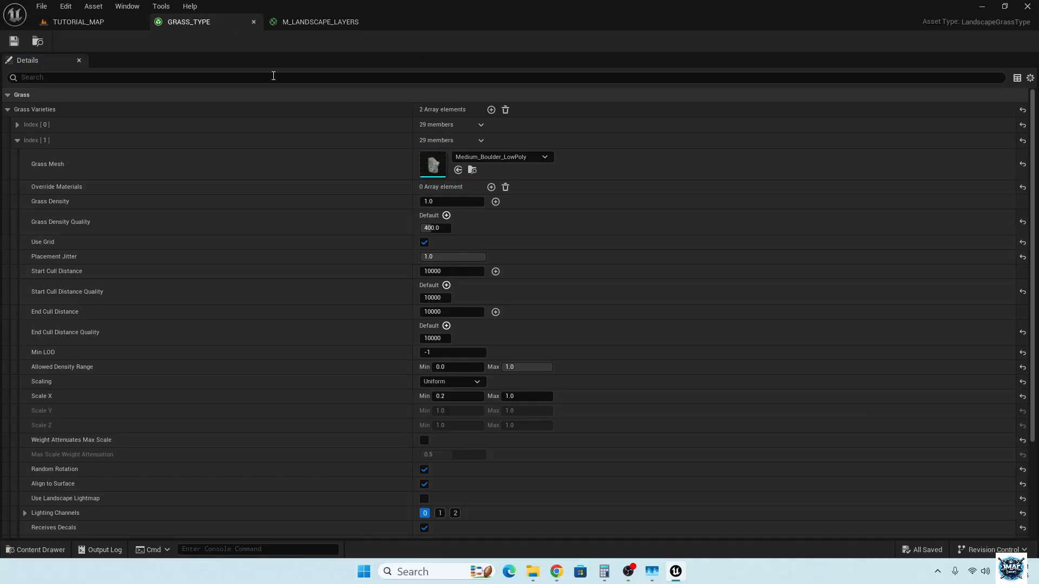
pyautogui.click(18, 140)
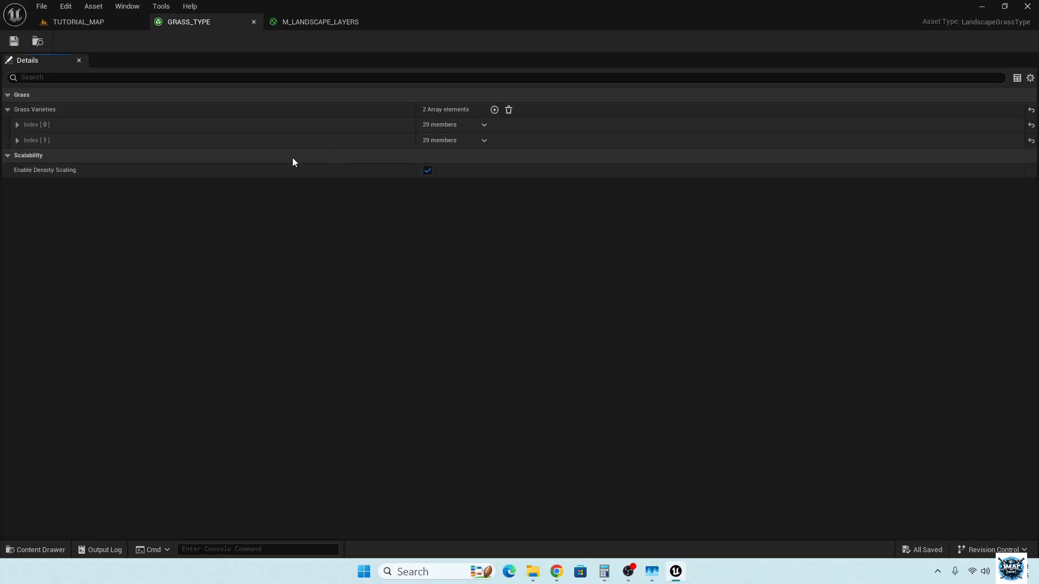
pyautogui.click(493, 110)
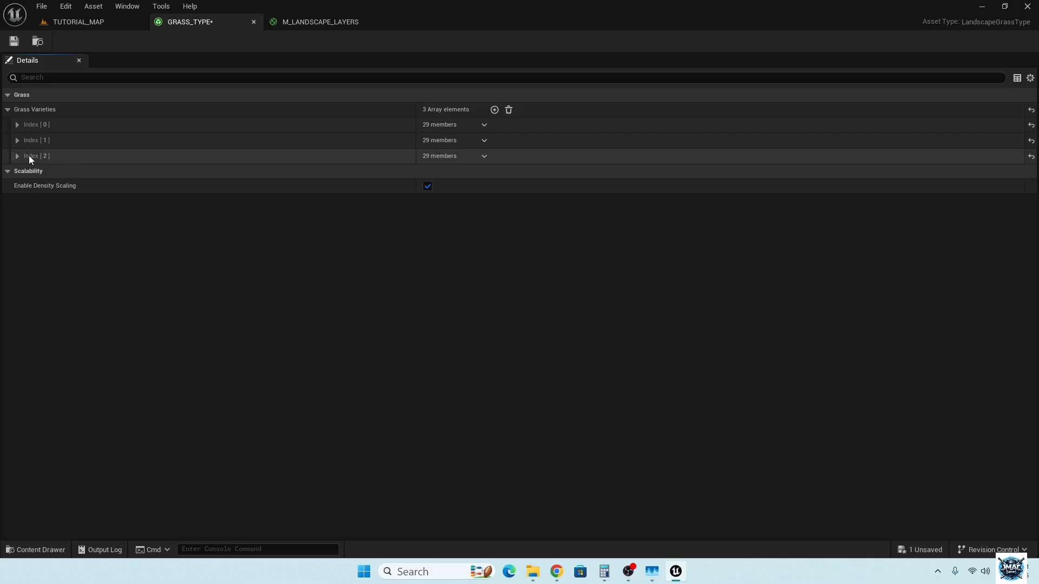
pyautogui.click(19, 156)
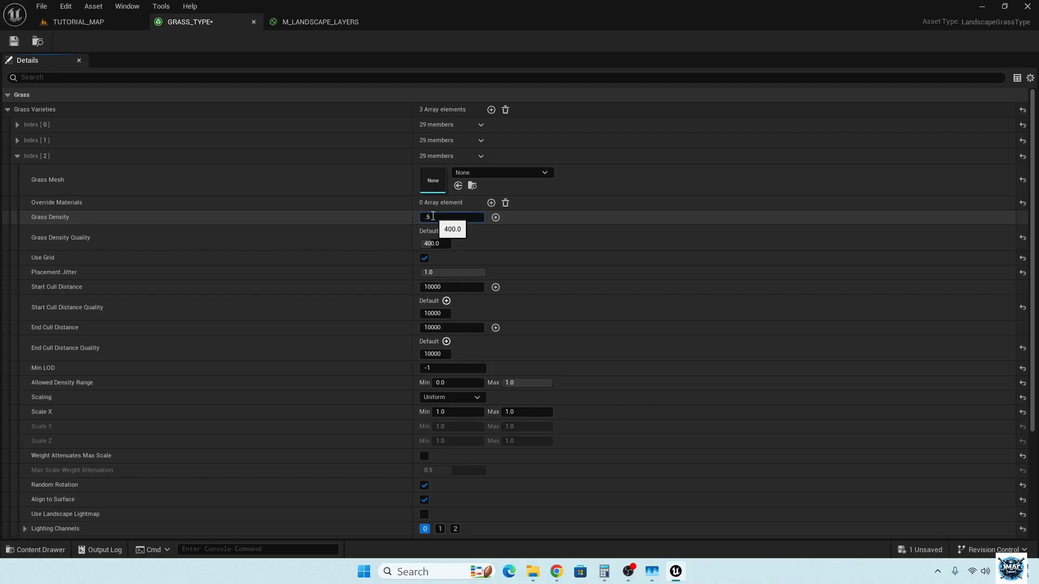
# Assign the ScotsPineTall_01 mesh to the third grass variety, save the grass type, and inspect the trees in TUTORIAL_MAP
pyautogui.click(495, 176)
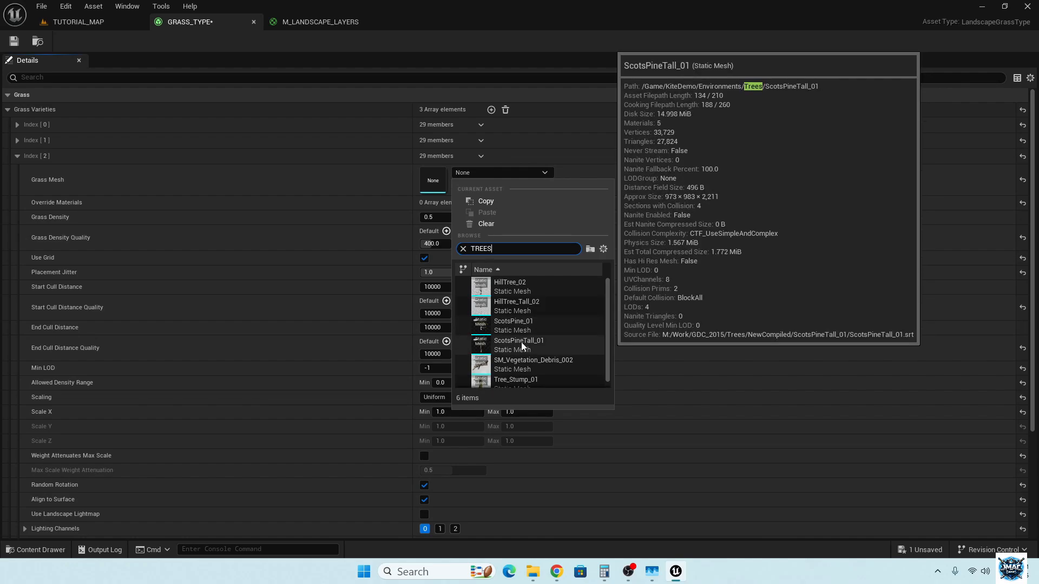
pyautogui.click(522, 347)
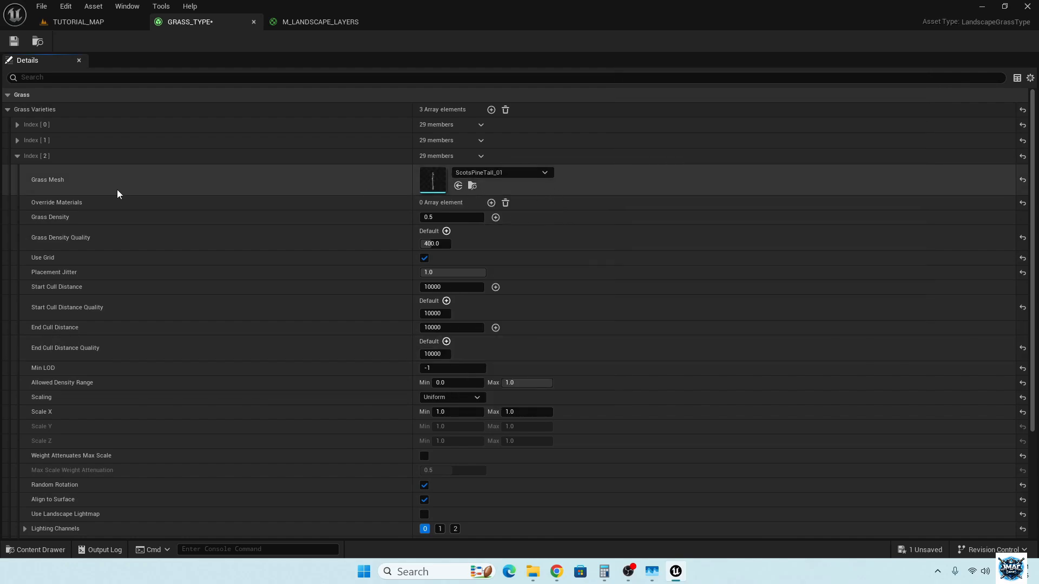
pyautogui.click(14, 41)
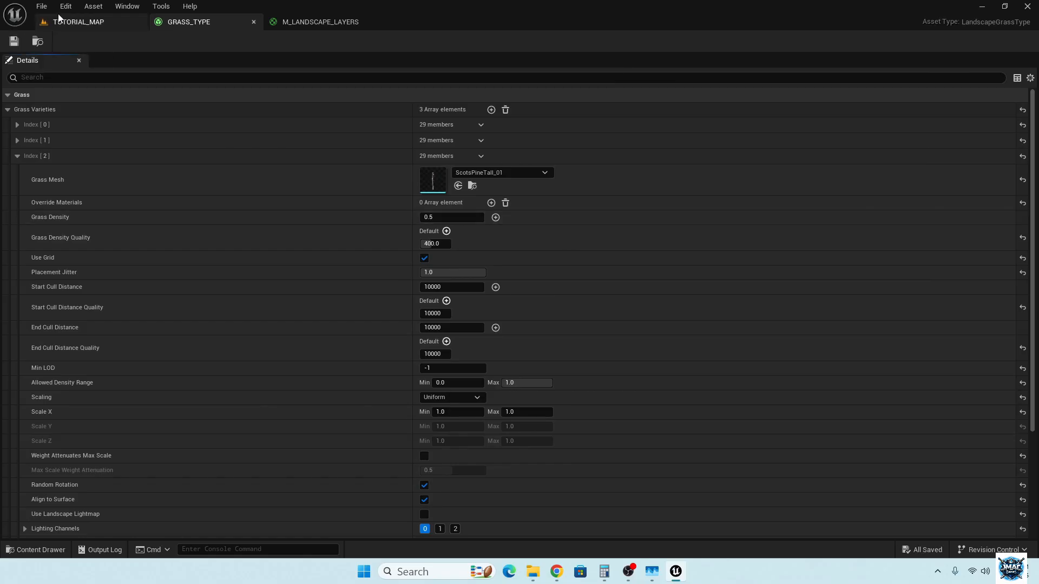
pyautogui.click(60, 20)
pyautogui.moveTo(346, 297); pyautogui.dragTo(167, 268, button='right')
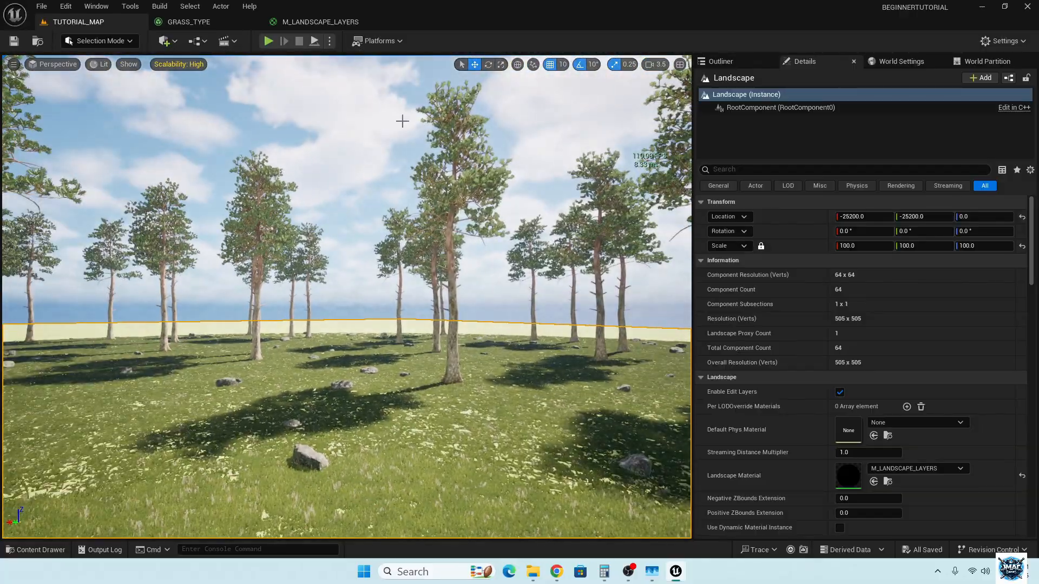
# Set the pine variety's Scale X to a minimum of 0.2 and maximum of 1.5, save, and view the trees in TUTORIAL_MAP
pyautogui.click(187, 22)
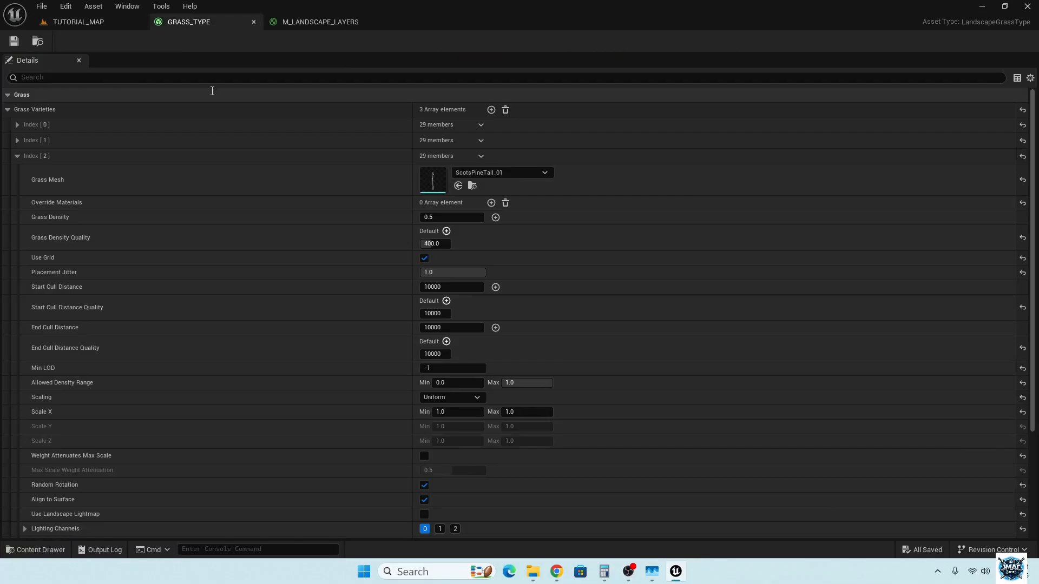
pyautogui.click(449, 410)
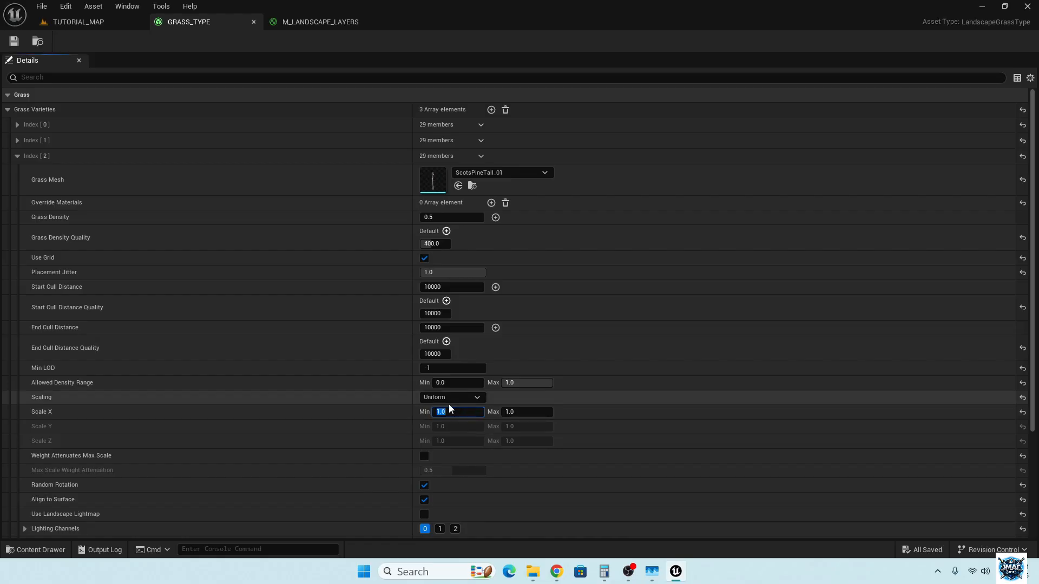
pyautogui.write('.2')
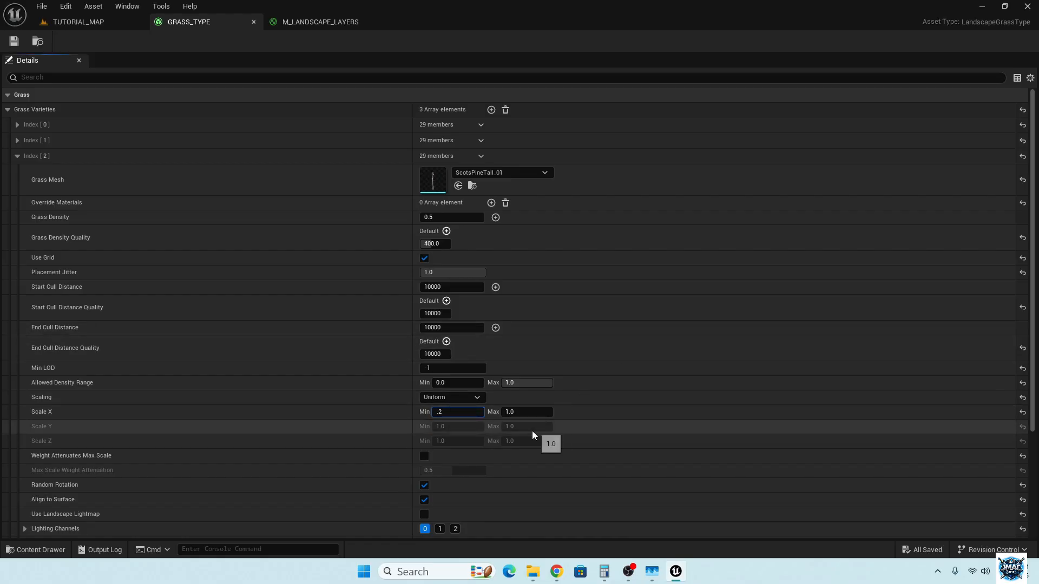
pyautogui.press('Tab')
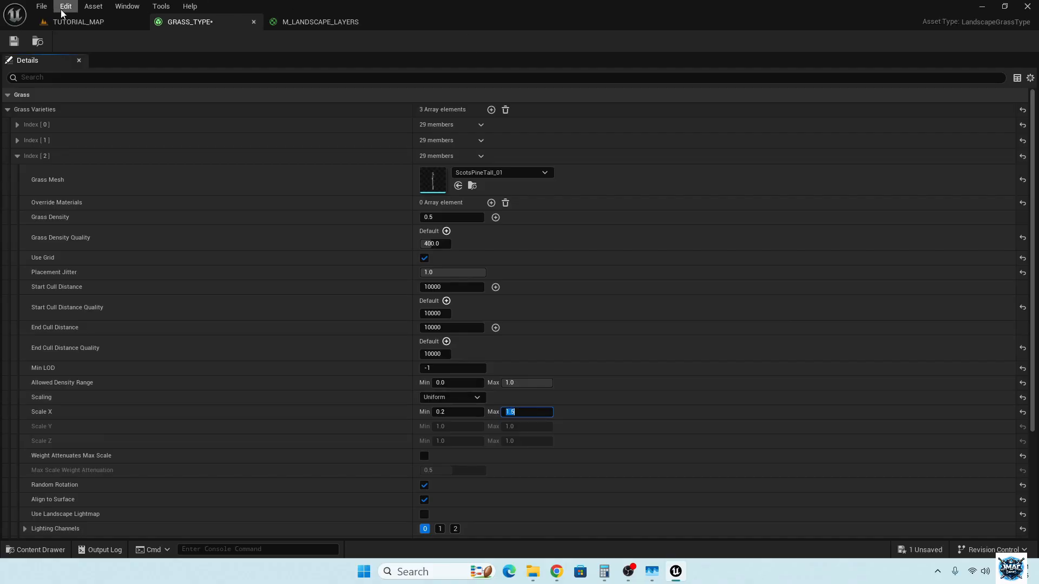
pyautogui.click(14, 41)
pyautogui.click(60, 22)
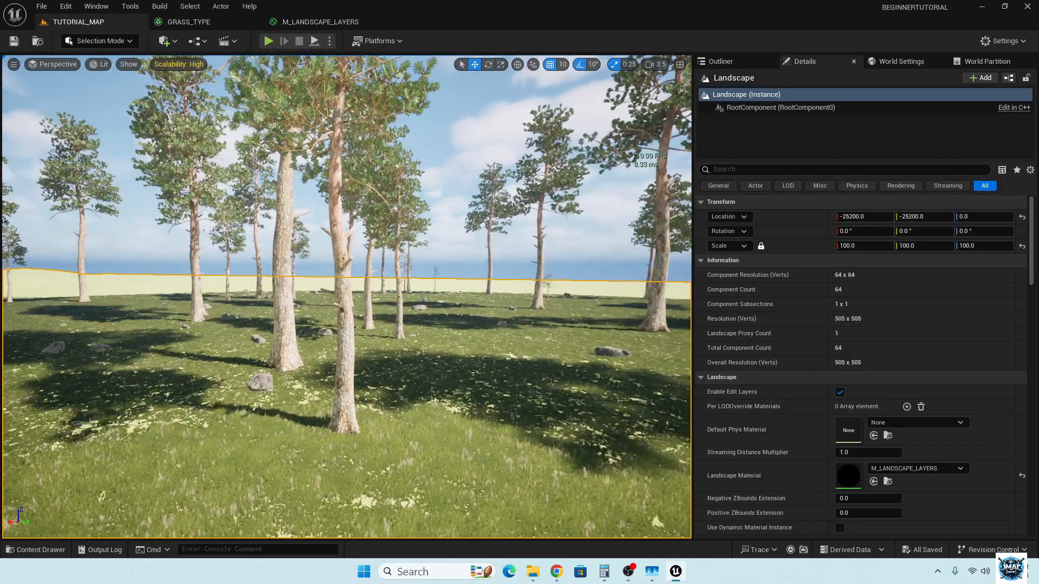
# Play-test the level from an open spot among the trees, run the character through the forest, and end the play session
pyautogui.press('w')
pyautogui.moveTo(346, 296); pyautogui.dragTo(124, 297, button='right')
pyautogui.moveTo(169, 328); pyautogui.dragTo(370, 365, button='right')
pyautogui.press('w')
pyautogui.rightClick(412, 463)
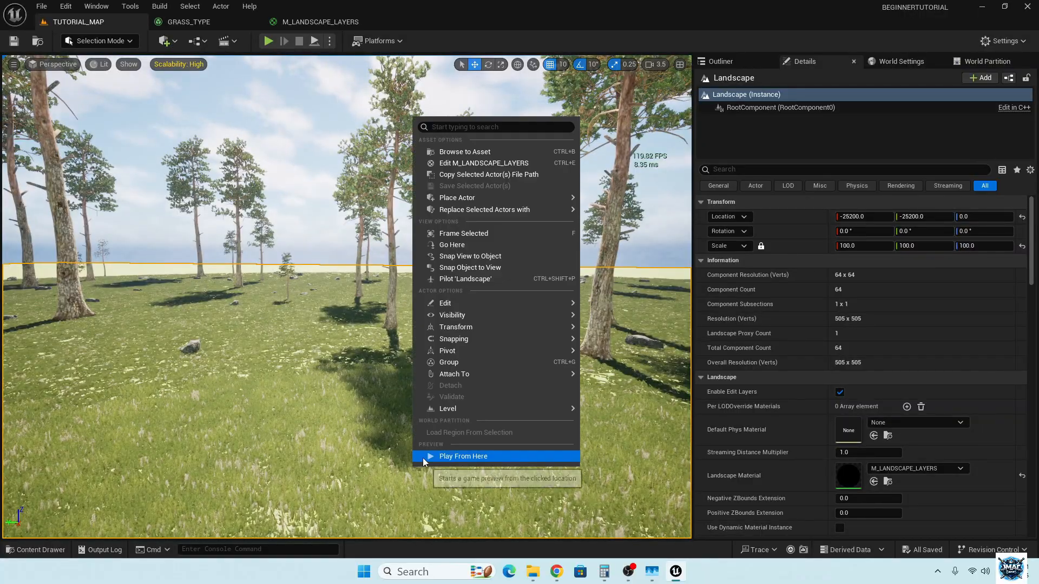
pyautogui.click(423, 458)
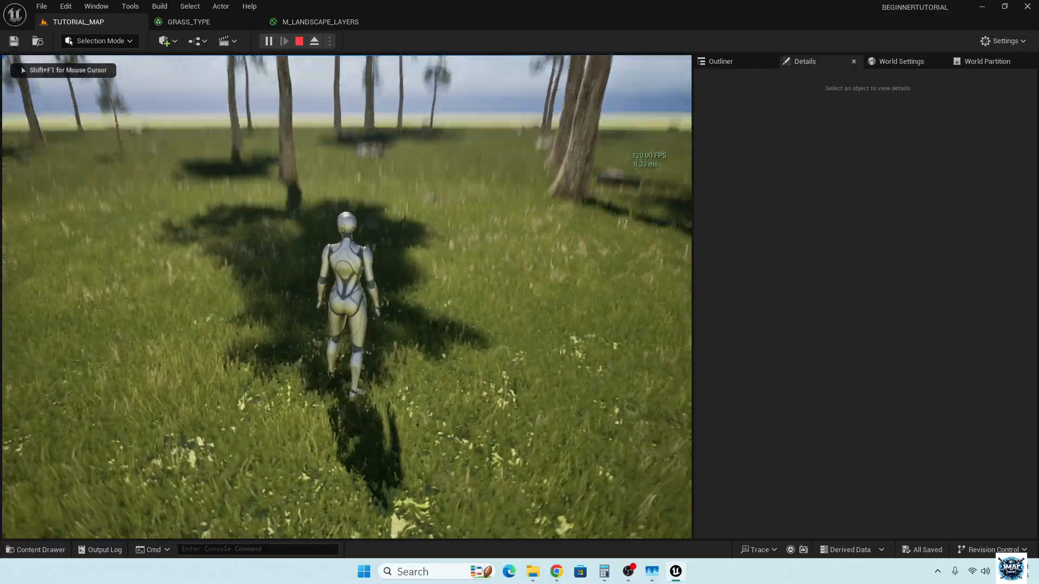
pyautogui.press('w')
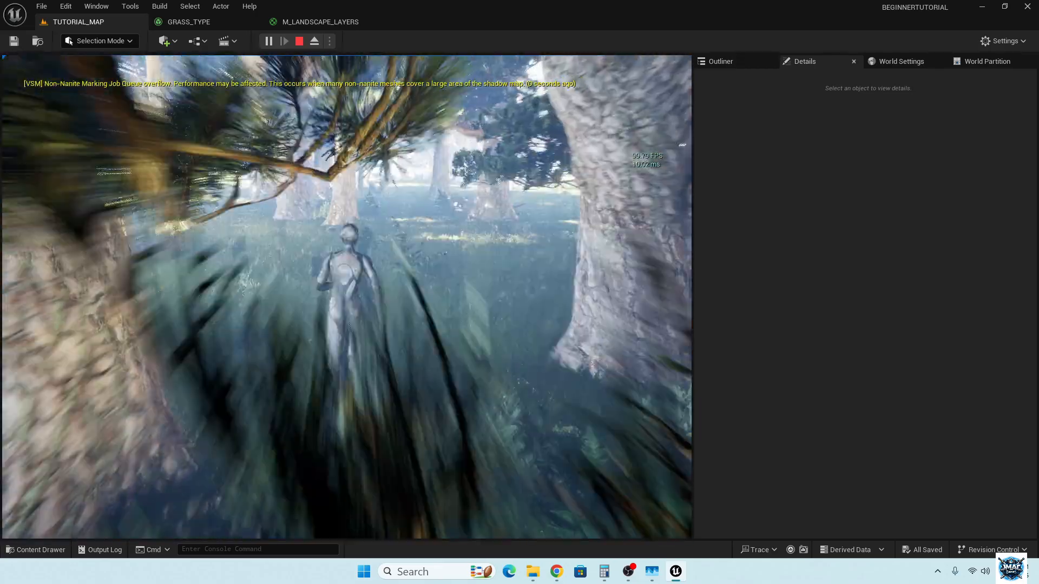
pyautogui.press('w')
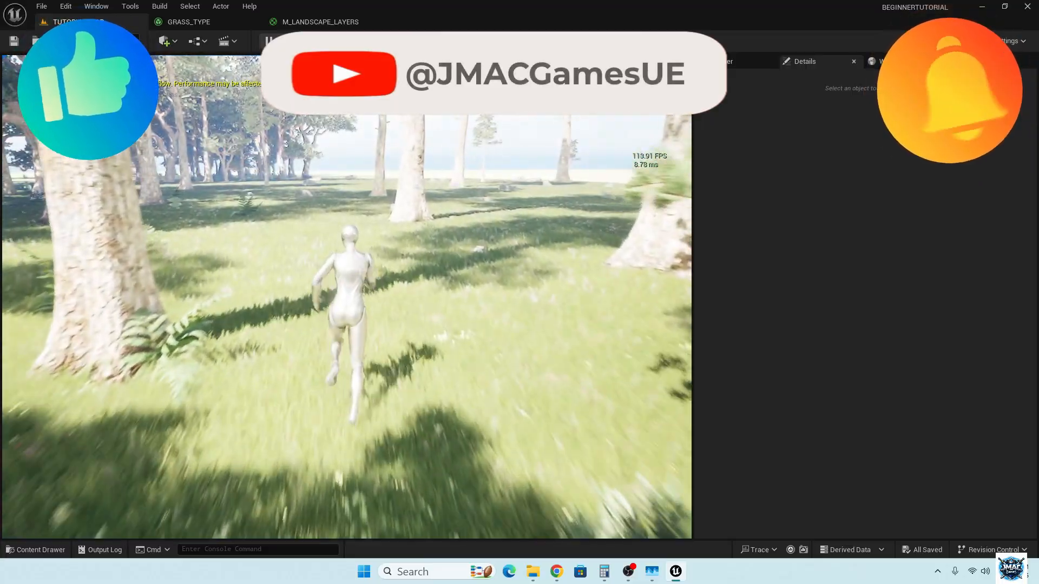
pyautogui.press('Escape')
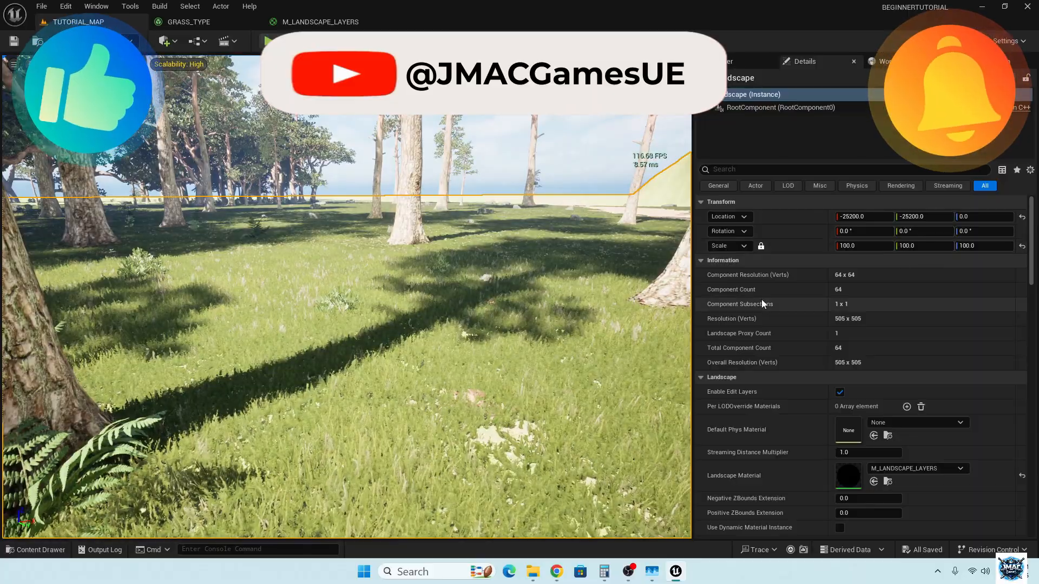